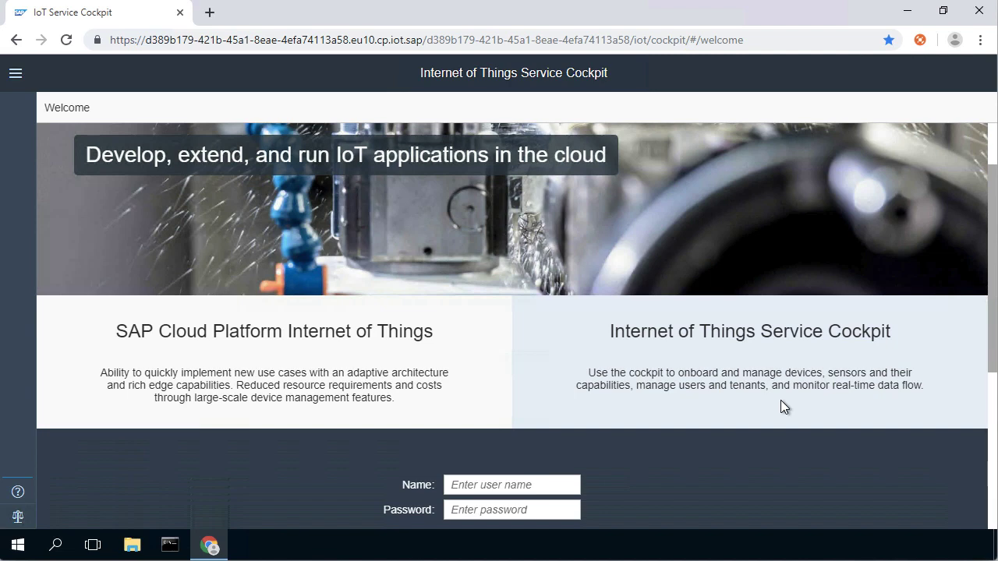
- Log on to the IoT Service Cockpit with the developer user name and account password
{"action": "scroll", "coordinate": [780, 400], "scroll_direction": "down", "scroll_amount": 4}
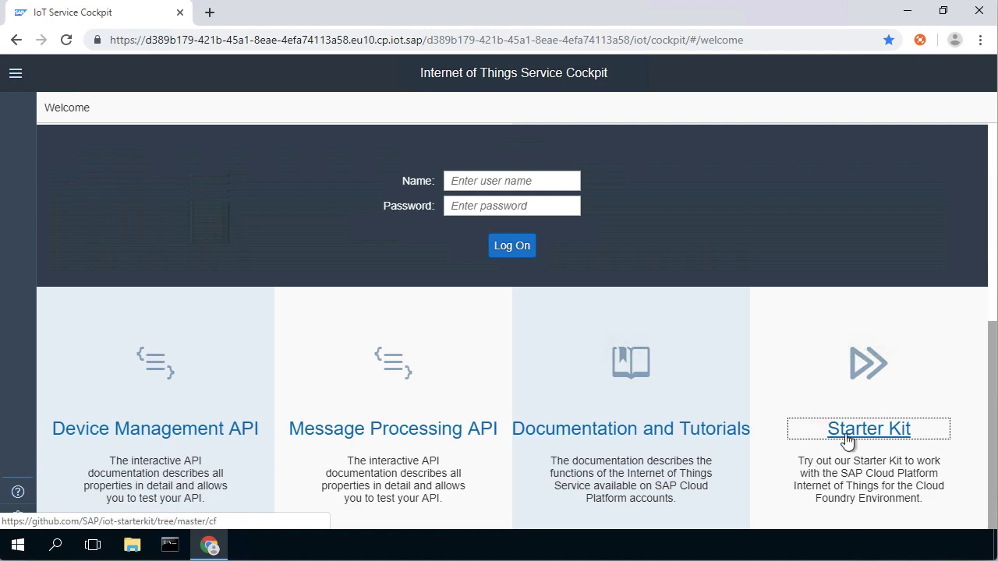
{"action": "scroll", "coordinate": [848, 441], "scroll_direction": "up", "scroll_amount": 5}
{"action": "scroll", "coordinate": [848, 442], "scroll_direction": "down", "scroll_amount": 5}
{"action": "scroll", "coordinate": [848, 442], "scroll_direction": "up", "scroll_amount": 1}
{"action": "left_click", "coordinate": [479, 279]}
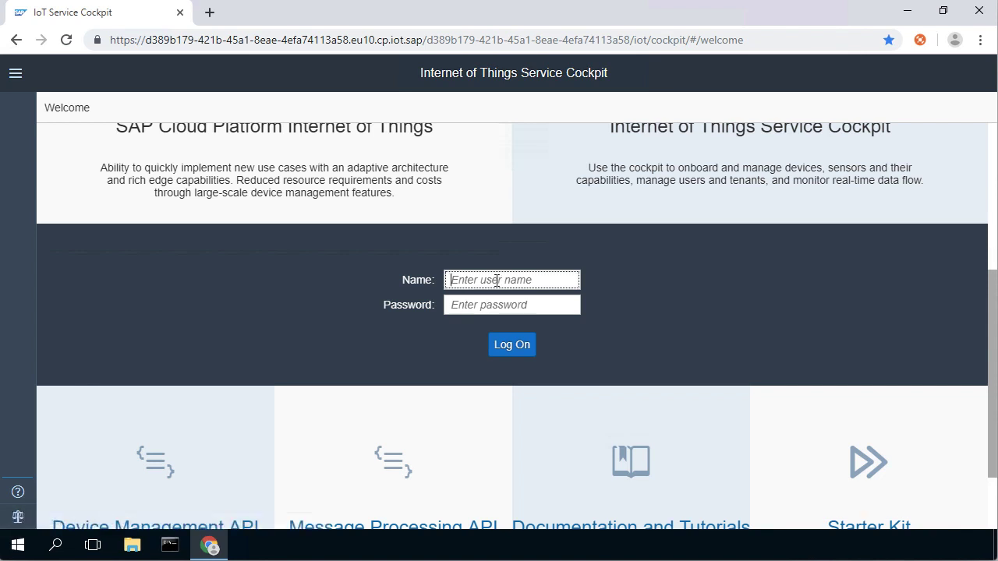
{"action": "type", "text": "developer40"}
{"action": "key", "text": "Tab"}
{"action": "type", "text": "•••••"}
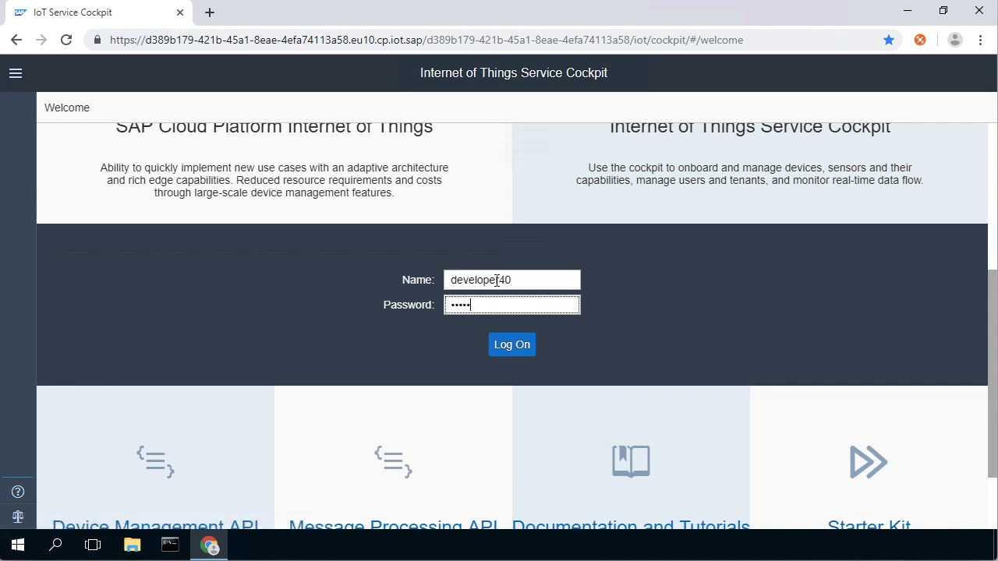
{"action": "type", "text": "•••••"}
{"action": "key", "text": "Return"}
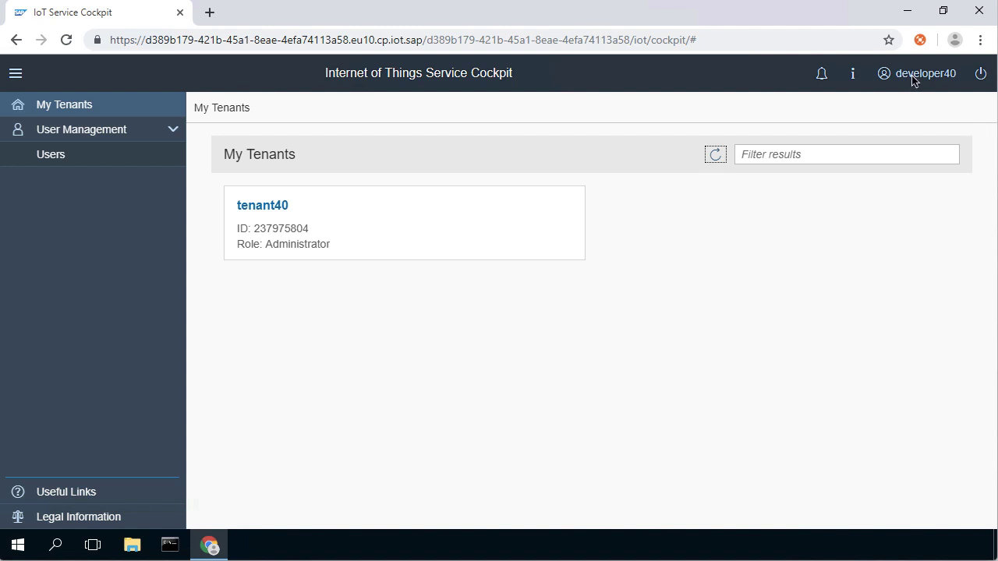
- Check the notifications panel and the instance information dialog, then close them
{"action": "left_click", "coordinate": [824, 78]}
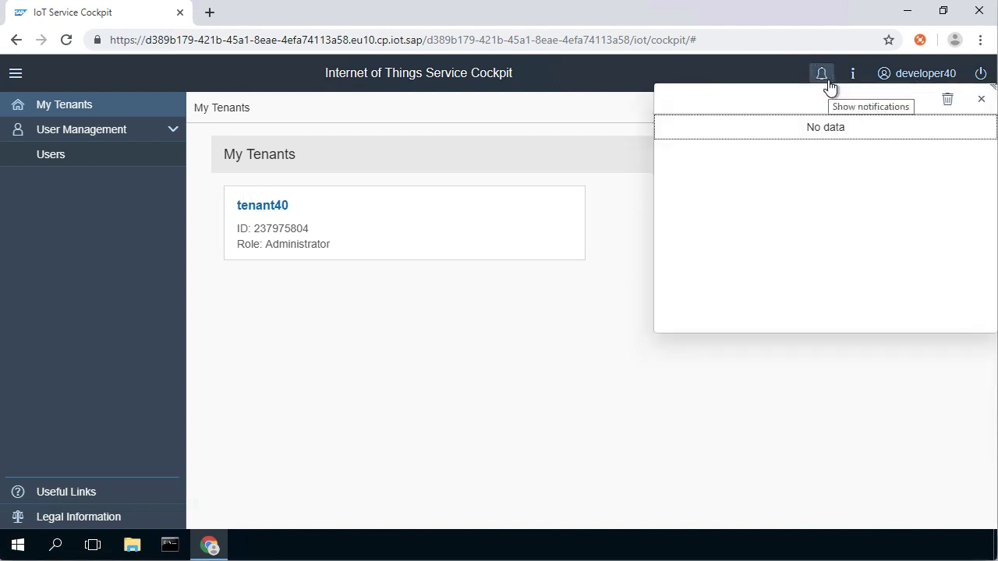
{"action": "left_click", "coordinate": [828, 84]}
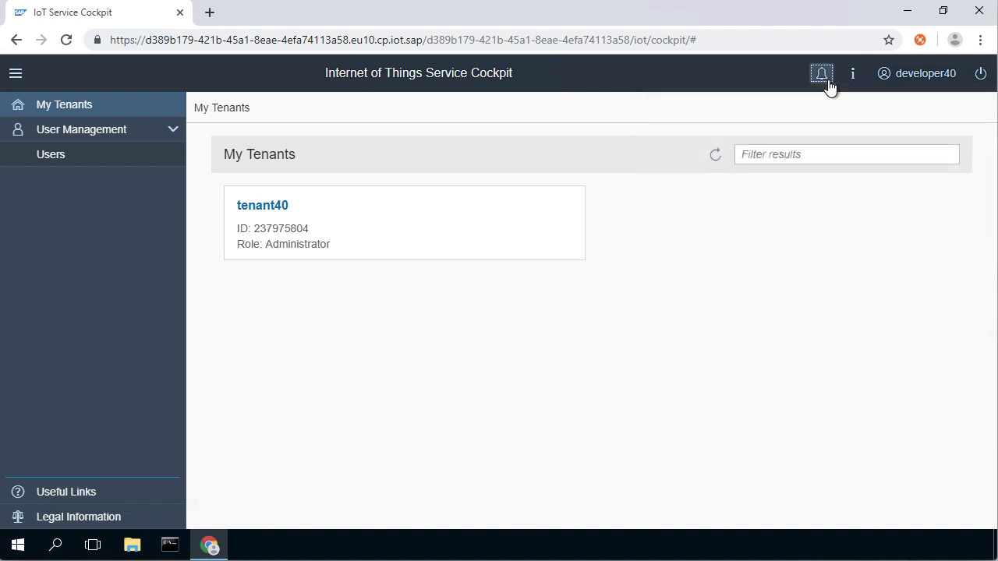
{"action": "left_click", "coordinate": [852, 79]}
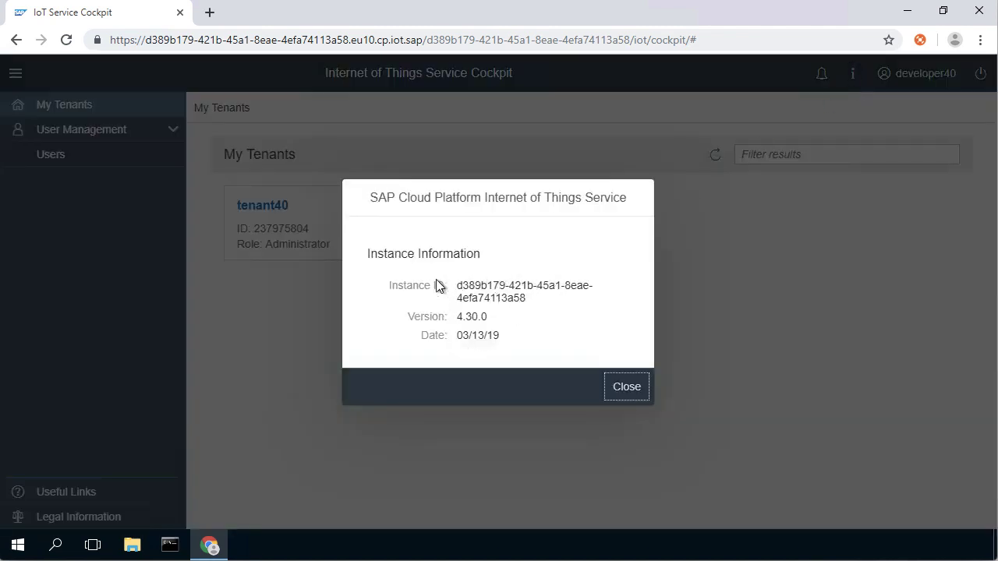
{"action": "left_click", "coordinate": [624, 390]}
- Browse the Useful Links menu and its API Docs entries
{"action": "left_click", "coordinate": [83, 496]}
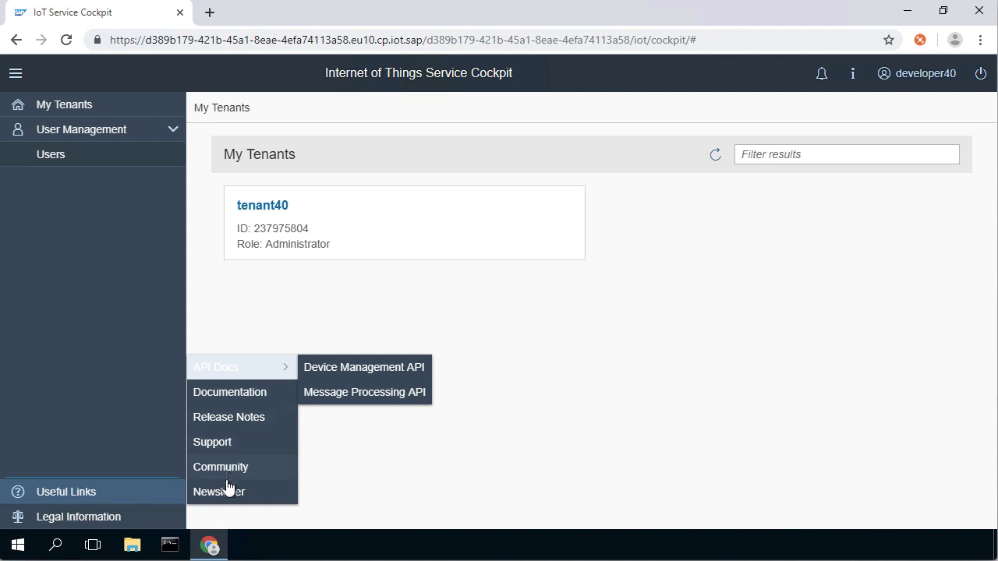
{"action": "mouse_move", "coordinate": [244, 378]}
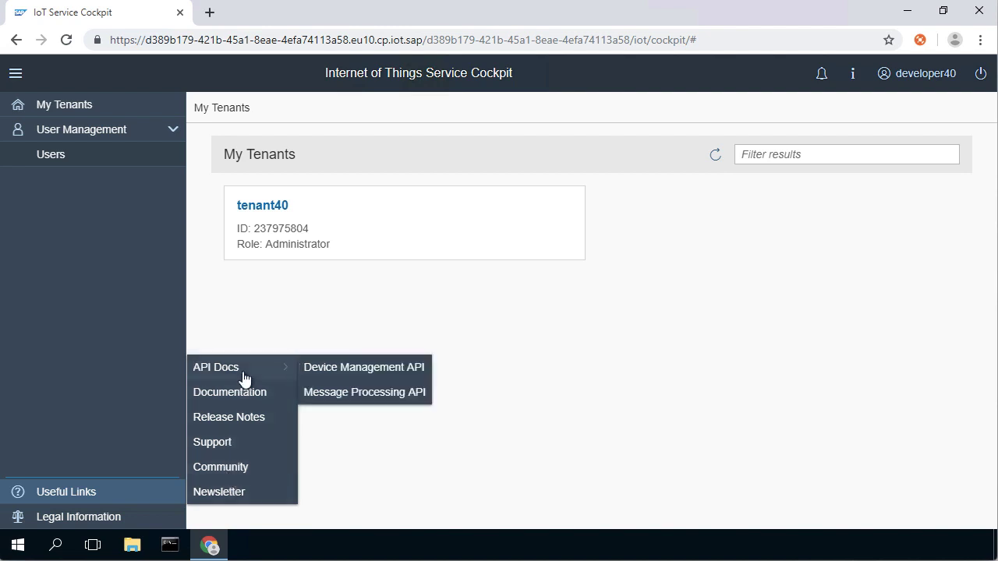
{"action": "left_click", "coordinate": [238, 312]}
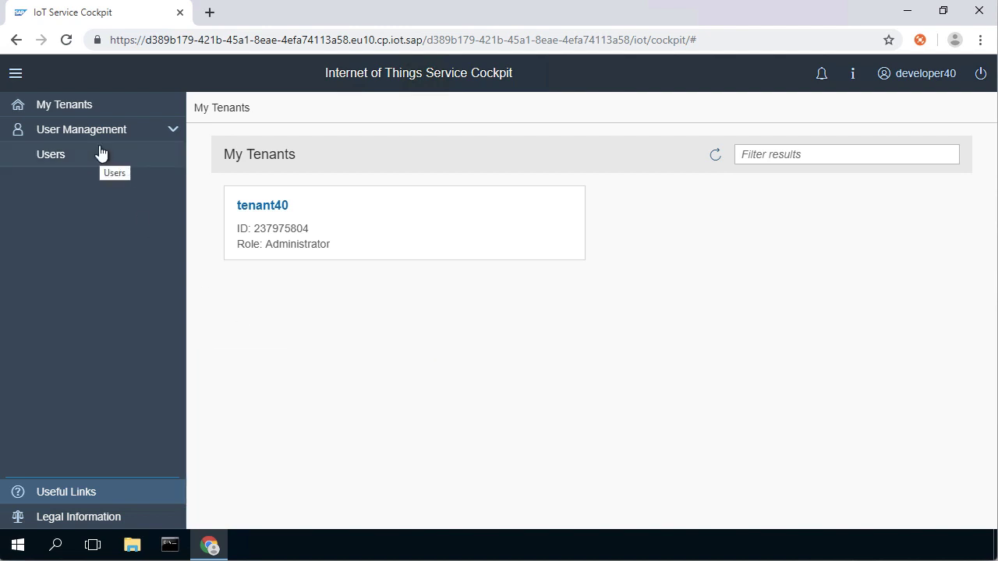
- Review the list of users under User Management
{"action": "left_click", "coordinate": [50, 160]}
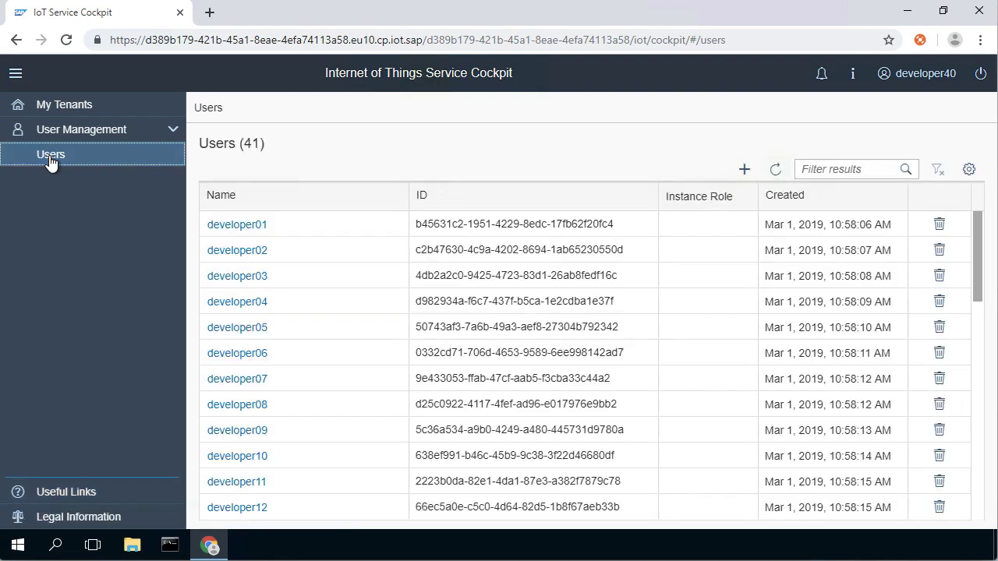
{"action": "scroll", "coordinate": [401, 285], "scroll_direction": "down", "scroll_amount": 10}
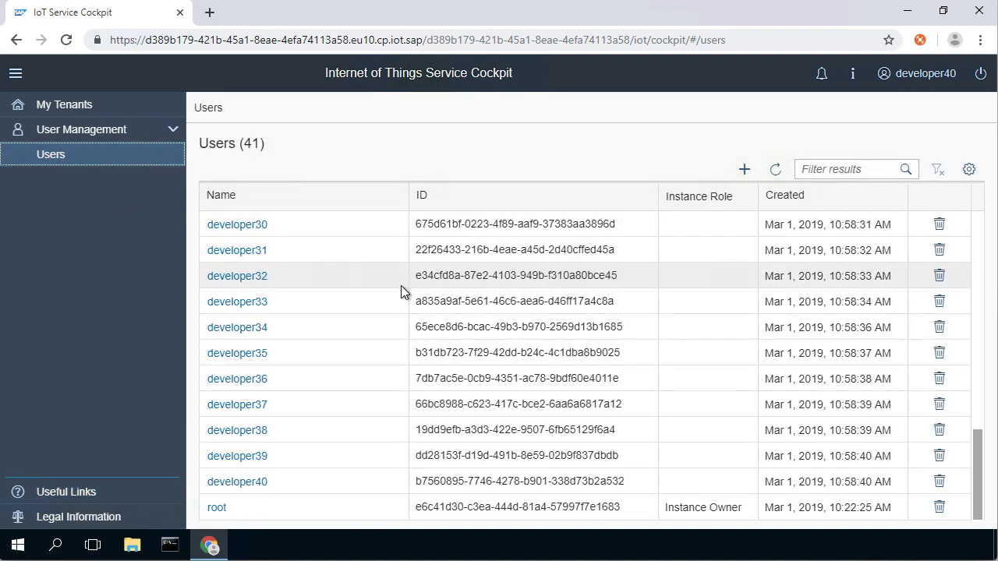
{"action": "scroll", "coordinate": [400, 290], "scroll_direction": "up", "scroll_amount": 10}
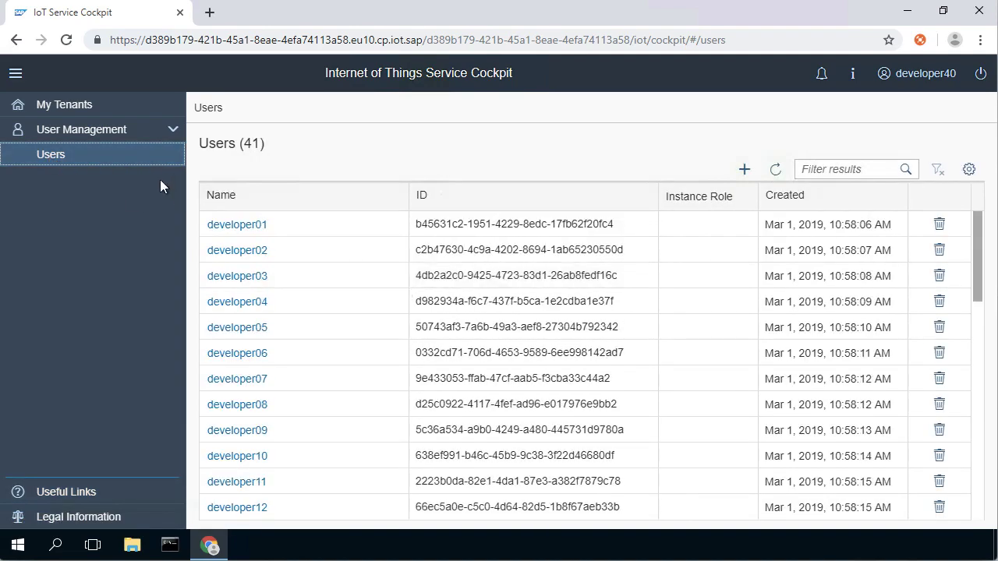
- Open the overview of tenant40 from My Tenants
{"action": "left_click", "coordinate": [86, 108]}
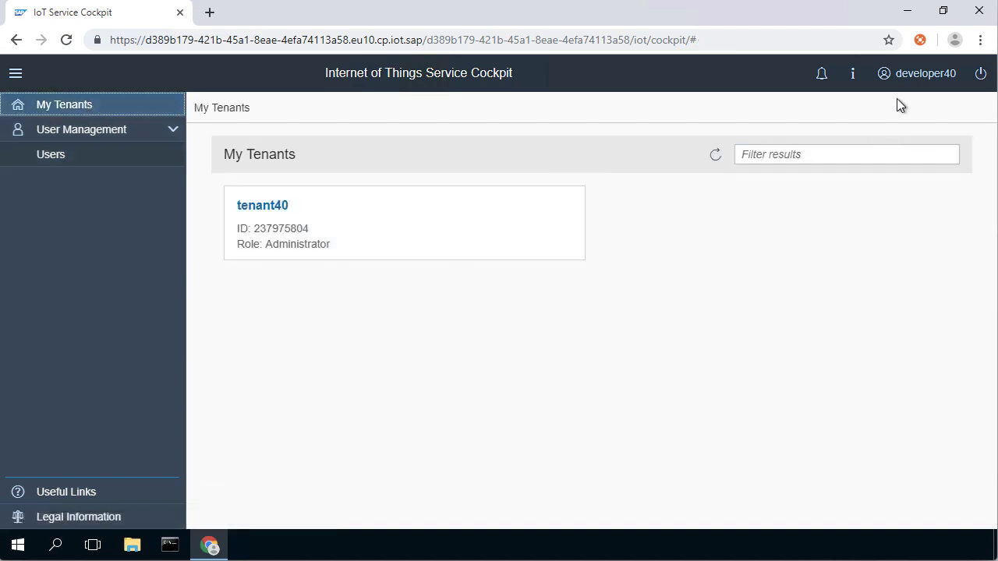
{"action": "left_click", "coordinate": [271, 219]}
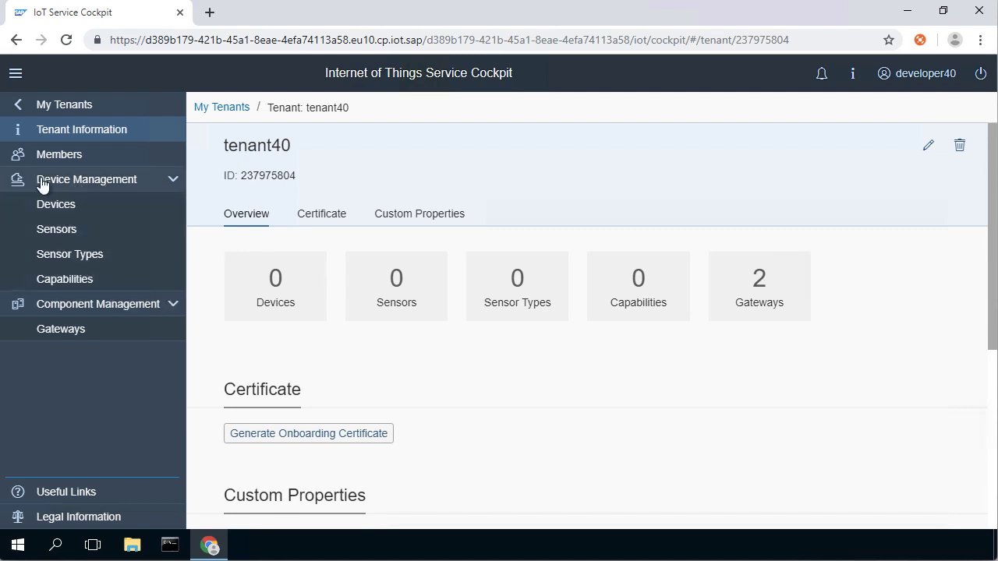
{"action": "left_click", "coordinate": [602, 391]}
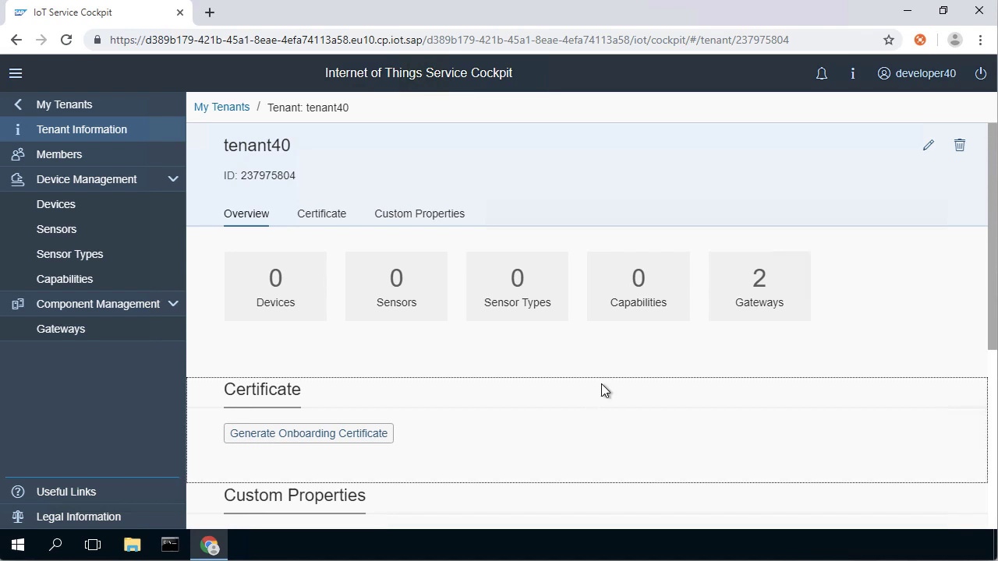
- Open the tenant's Gateways list, widen the Name column and scroll across the table
{"action": "left_click", "coordinate": [70, 333]}
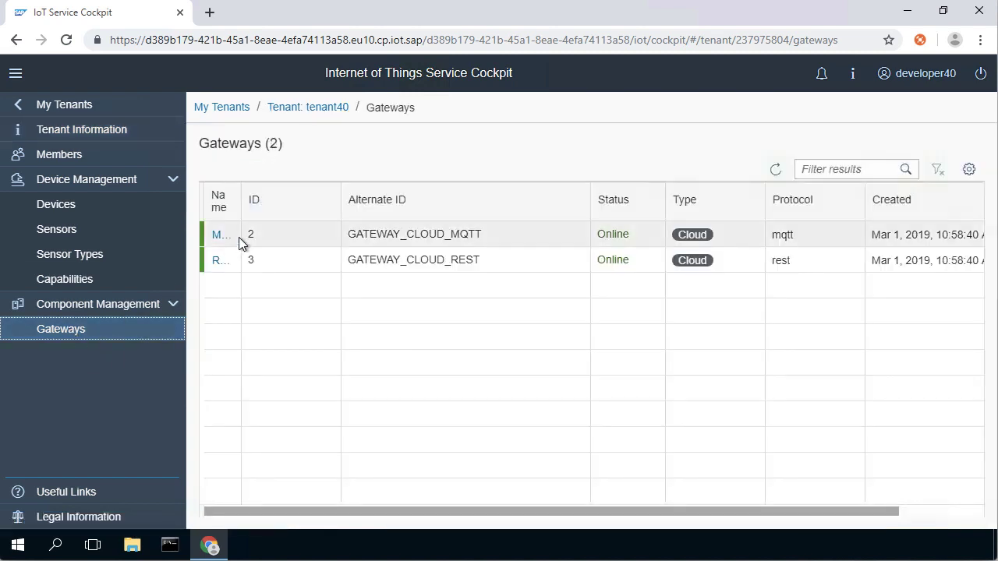
{"action": "mouse_move", "coordinate": [240, 211]}
{"action": "left_click_drag", "start_coordinate": [240, 209], "coordinate": [326, 210]}
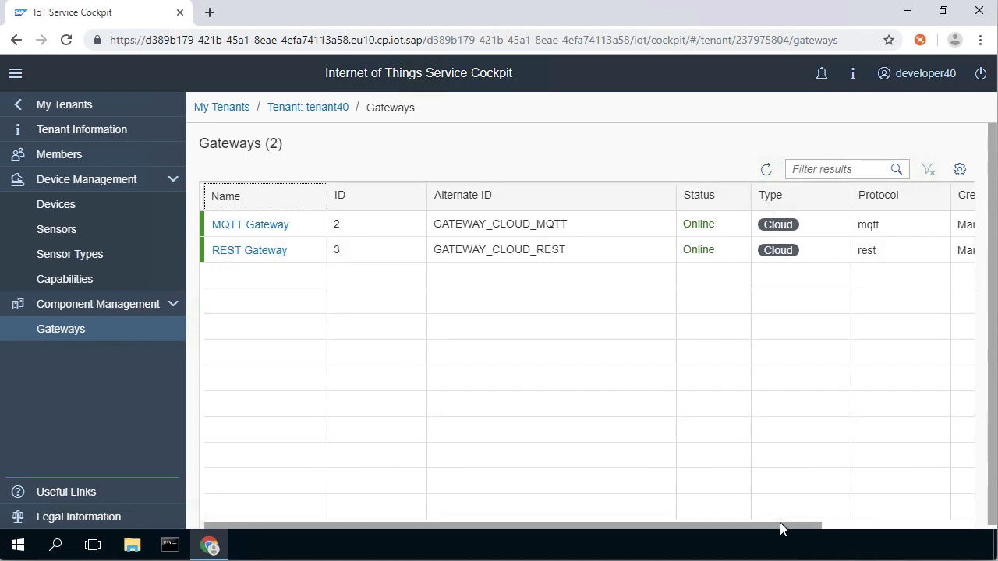
{"action": "left_click_drag", "start_coordinate": [780, 529], "coordinate": [829, 524]}
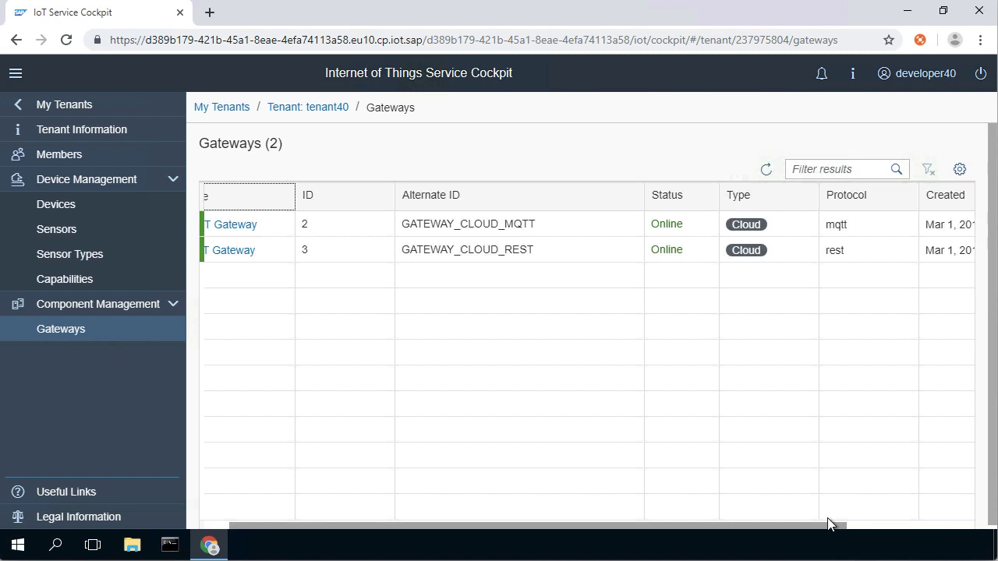
{"action": "left_click_drag", "start_coordinate": [827, 524], "coordinate": [700, 524]}
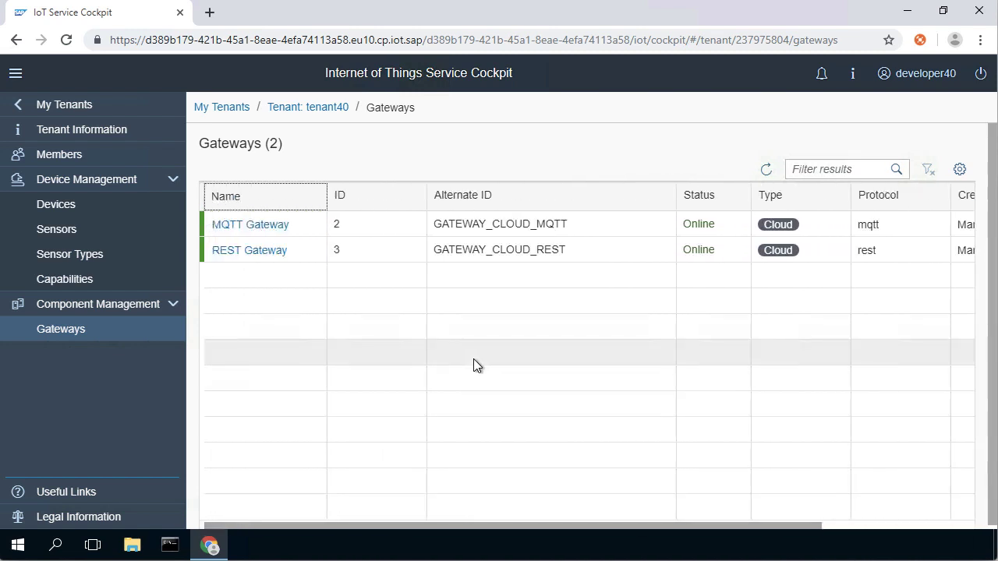
- Collapse the Component Management group and the main navigation menu, then scroll across the gateways table
{"action": "left_click", "coordinate": [174, 309]}
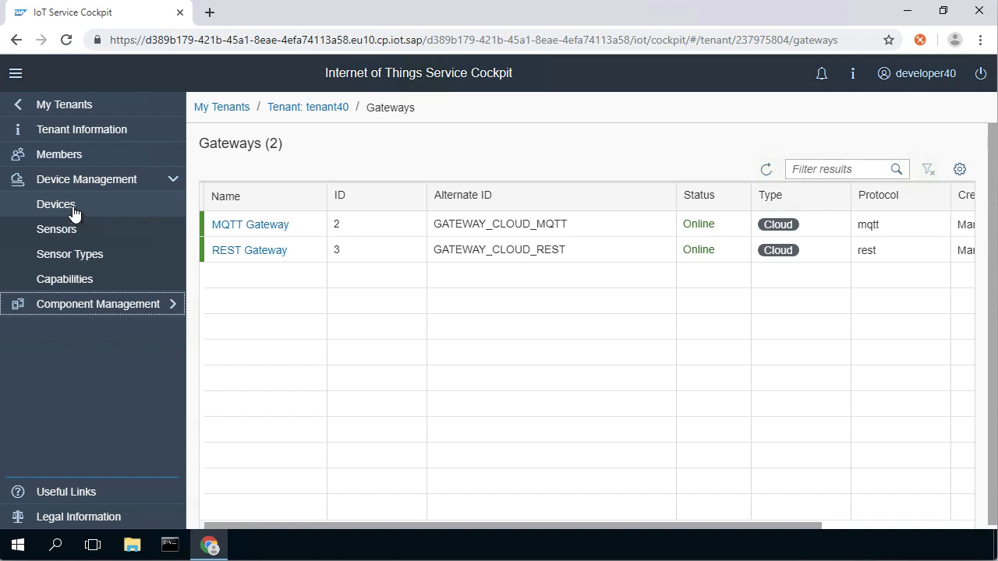
{"action": "left_click", "coordinate": [15, 74]}
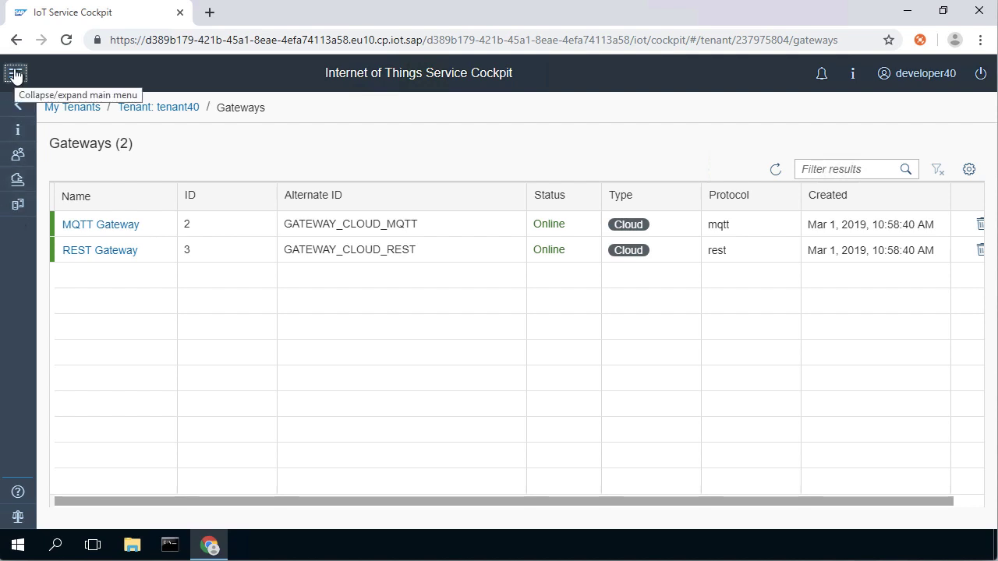
{"action": "left_click", "coordinate": [15, 74]}
{"action": "left_click", "coordinate": [15, 74]}
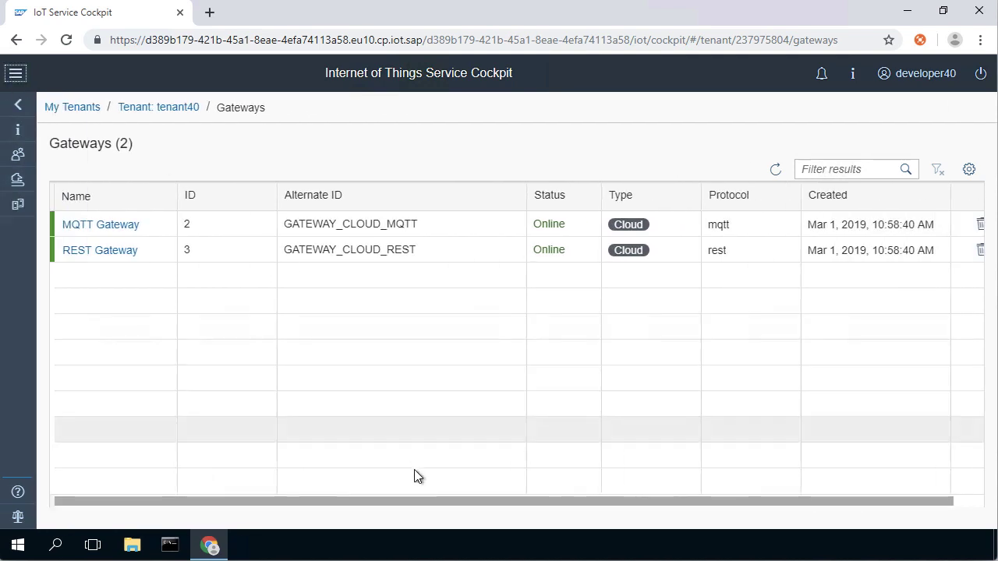
{"action": "left_click_drag", "start_coordinate": [424, 500], "coordinate": [682, 502]}
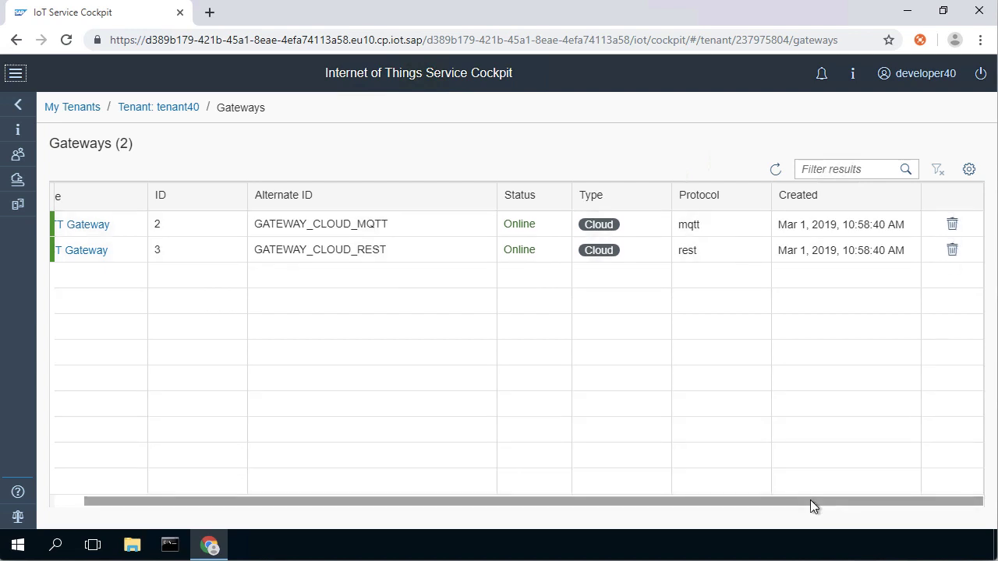
{"action": "left_click_drag", "start_coordinate": [811, 501], "coordinate": [632, 504]}
- Return to My Tenants, expand the main menu and open tenant40 again
{"action": "left_click", "coordinate": [19, 109]}
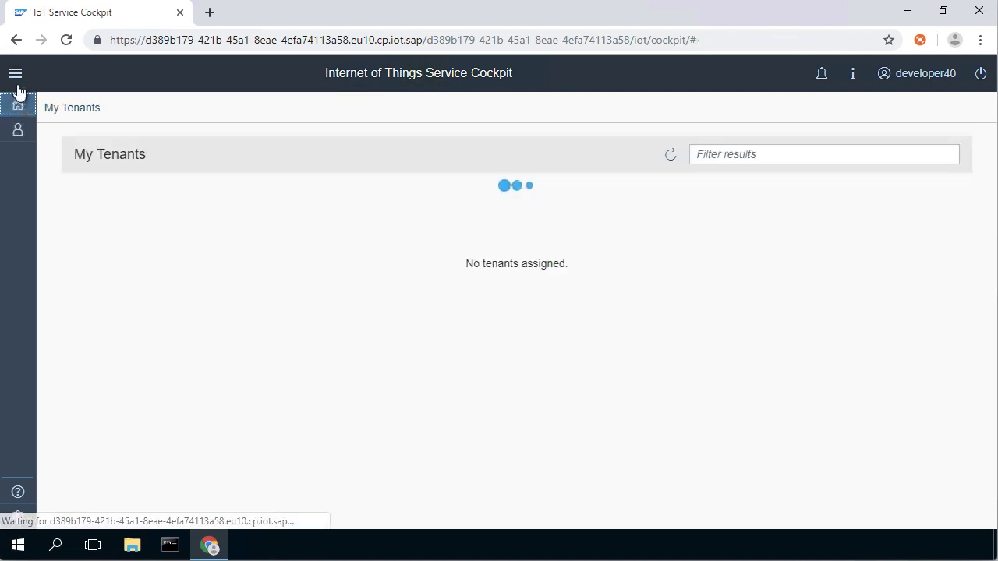
{"action": "left_click", "coordinate": [16, 75]}
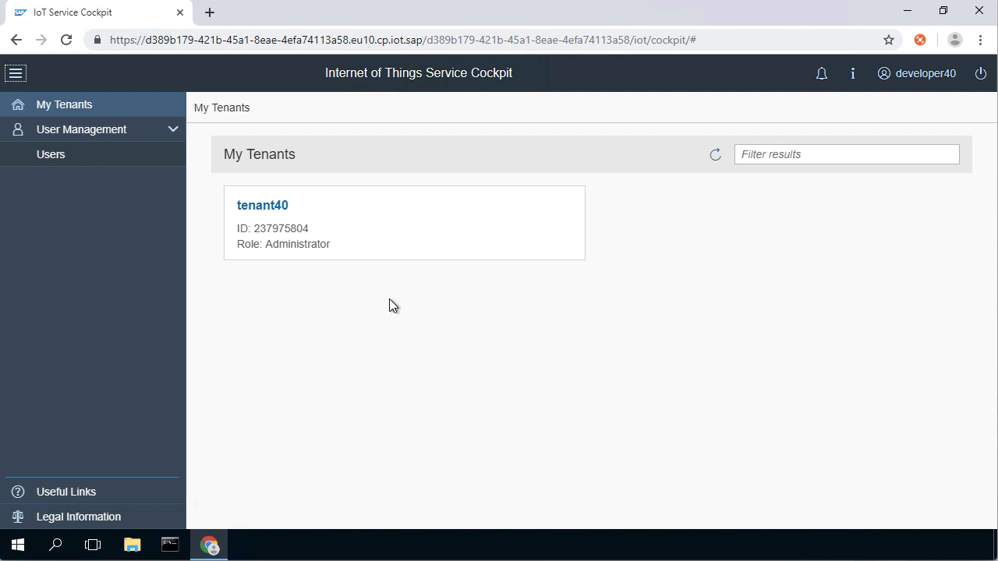
{"action": "left_click", "coordinate": [271, 207]}
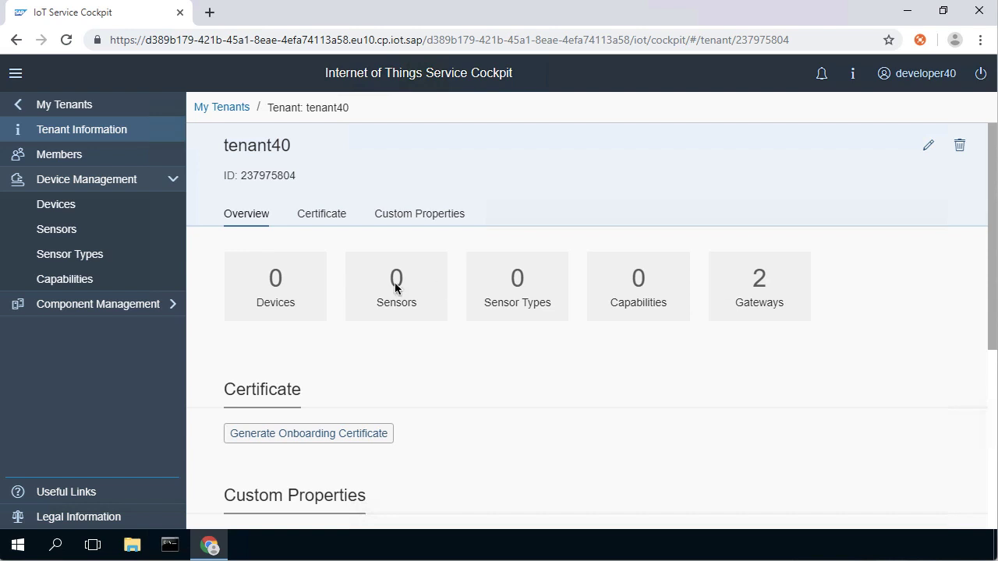
- Start creating a new capability and name it Soil_pH
{"action": "left_click", "coordinate": [65, 282]}
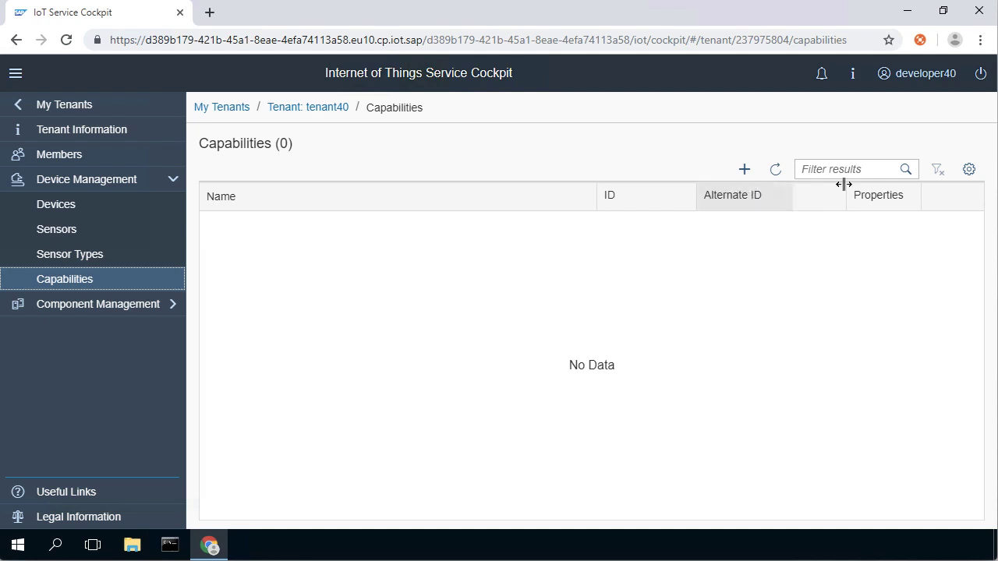
{"action": "left_click", "coordinate": [744, 175]}
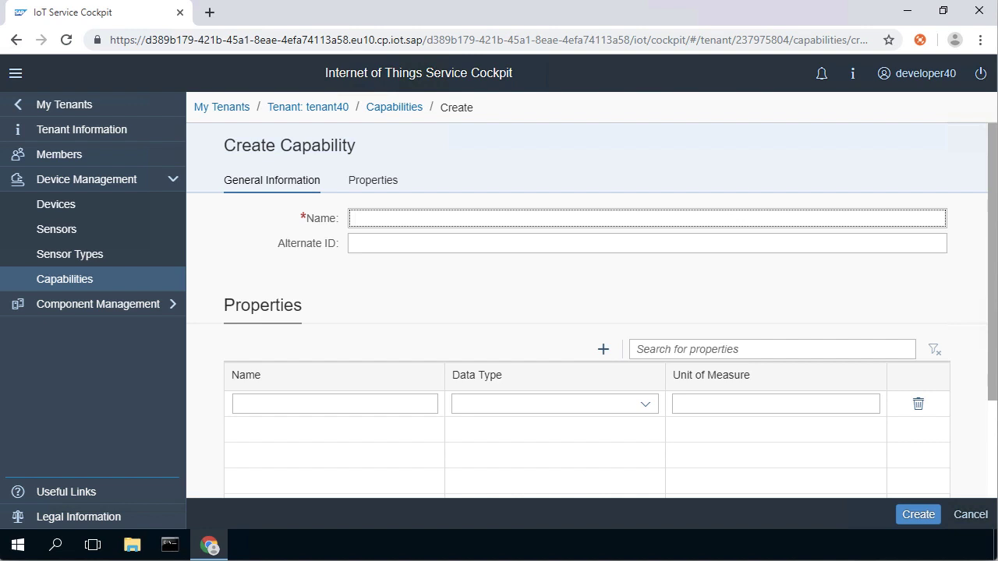
{"action": "left_click", "coordinate": [432, 223]}
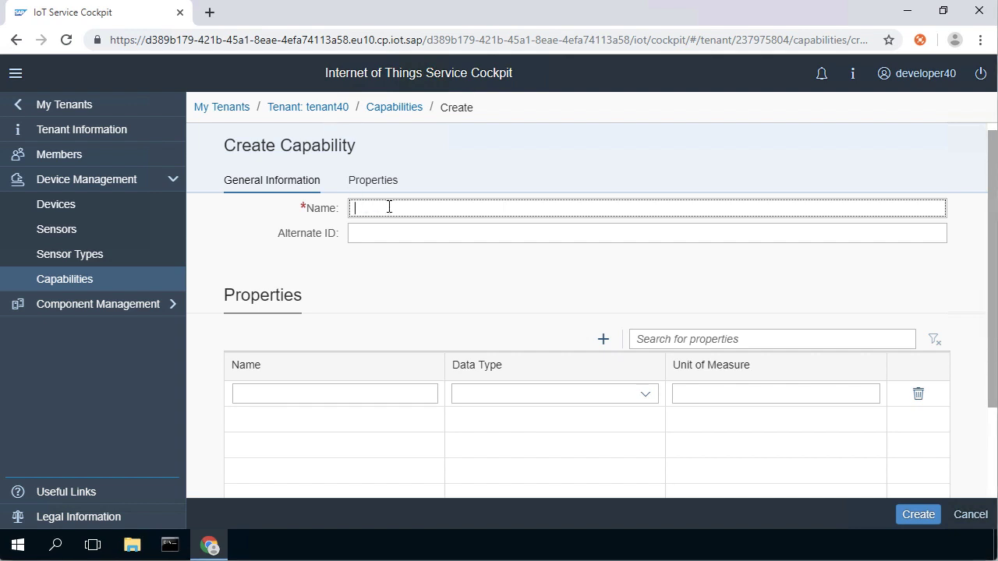
{"action": "type", "text": "Soil_pH"}
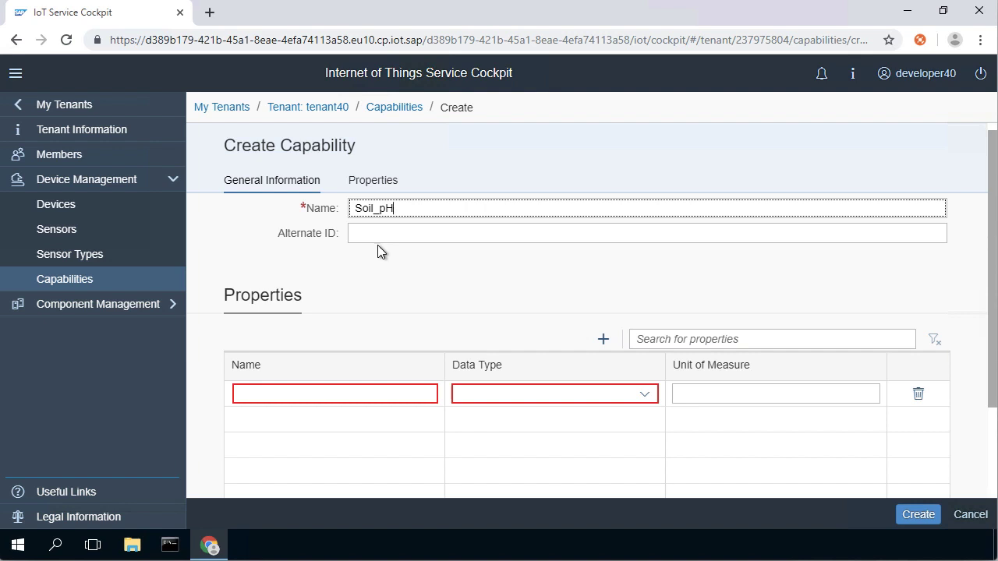
- Add a property named Soil_pH with data type float and unit of measure pH
{"action": "left_click", "coordinate": [288, 393]}
{"action": "type", "text": "Soil_pH"}
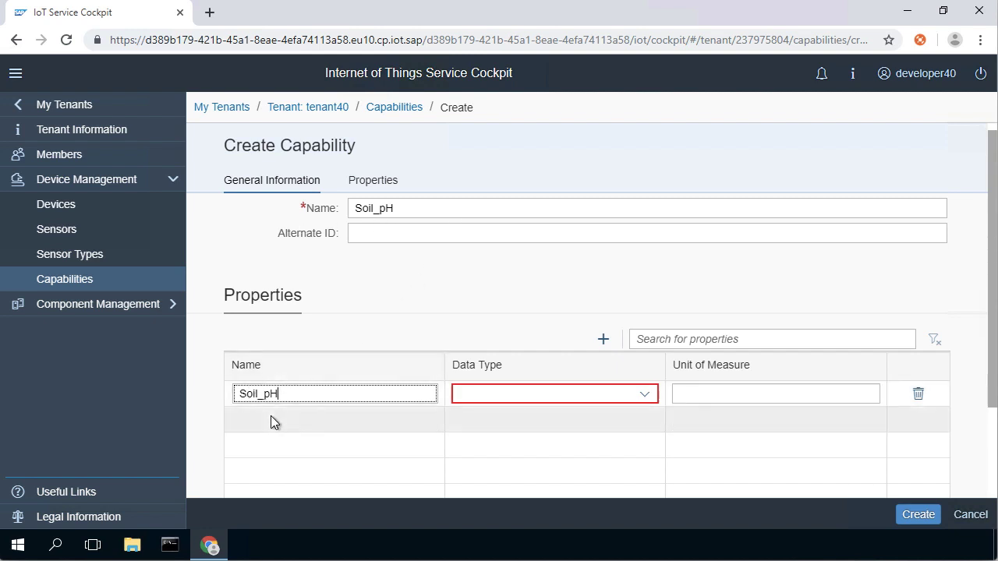
{"action": "left_click", "coordinate": [644, 395]}
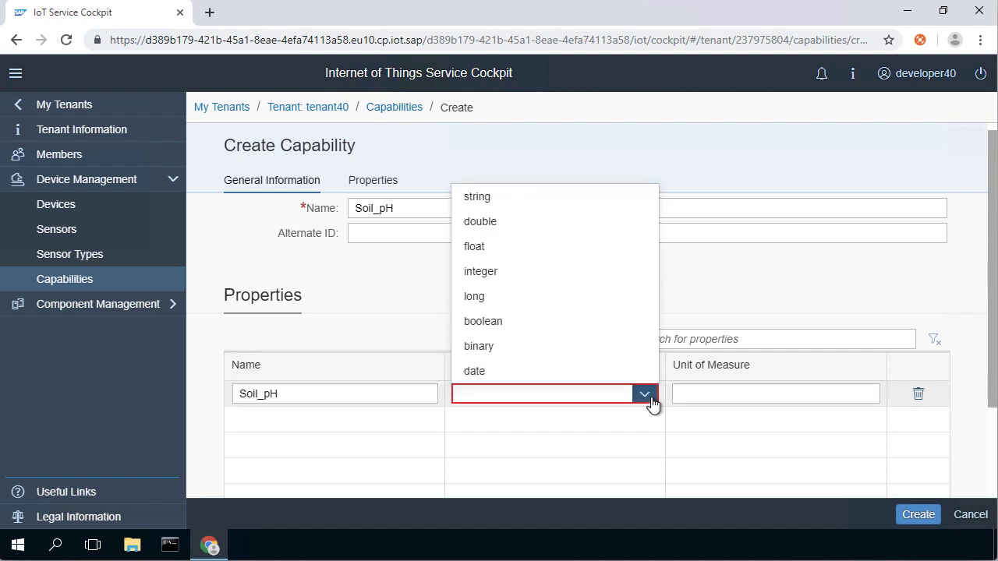
{"action": "left_click", "coordinate": [573, 249]}
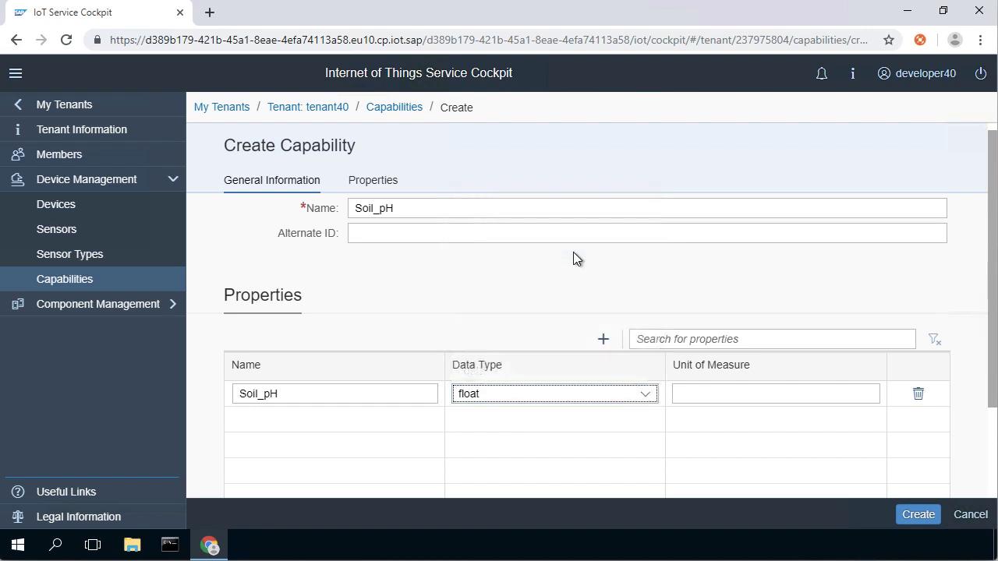
{"action": "left_click", "coordinate": [738, 394]}
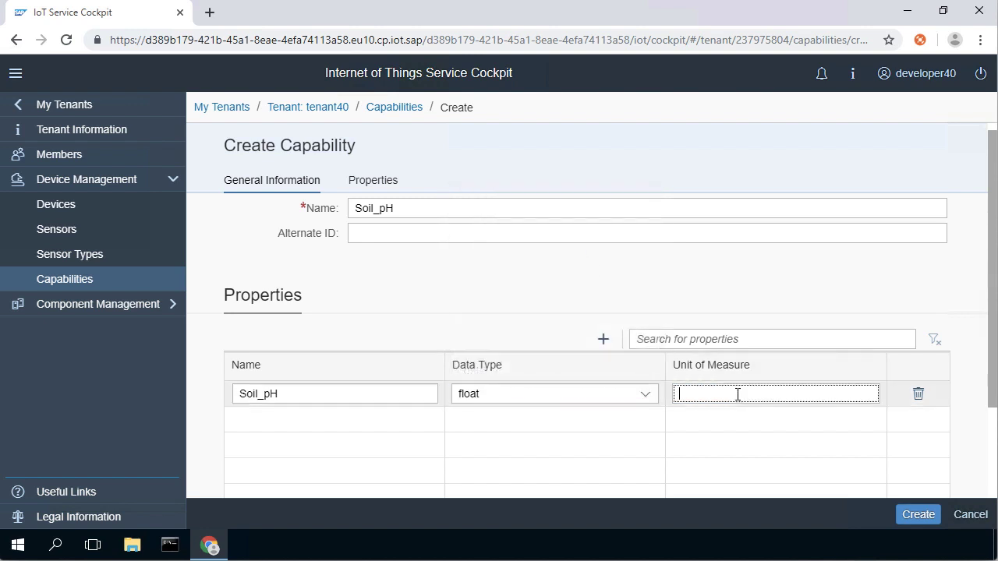
{"action": "type", "text": "pH"}
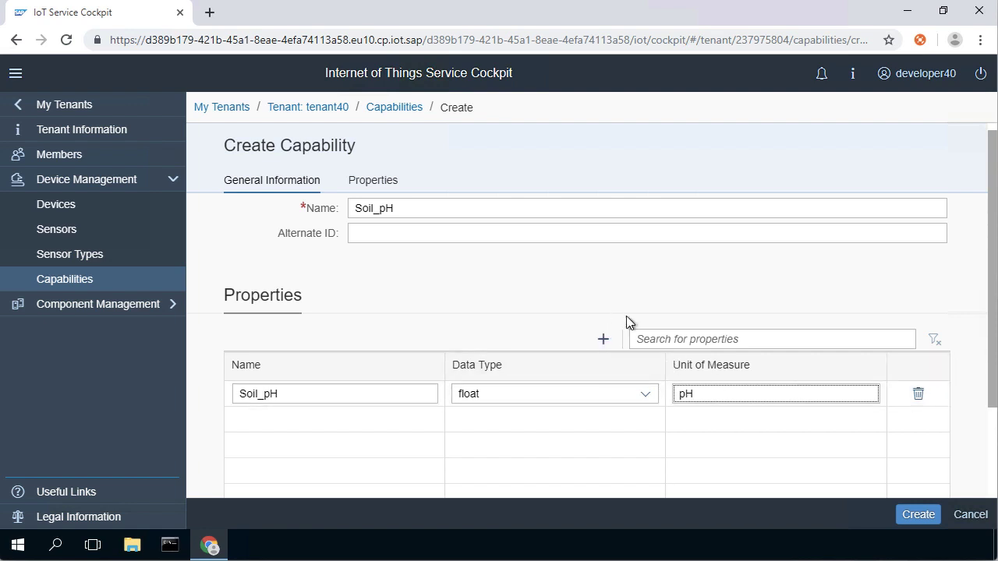
- Create the capability, opting not to show the confirmation dialog again, and confirm
{"action": "left_click", "coordinate": [920, 515]}
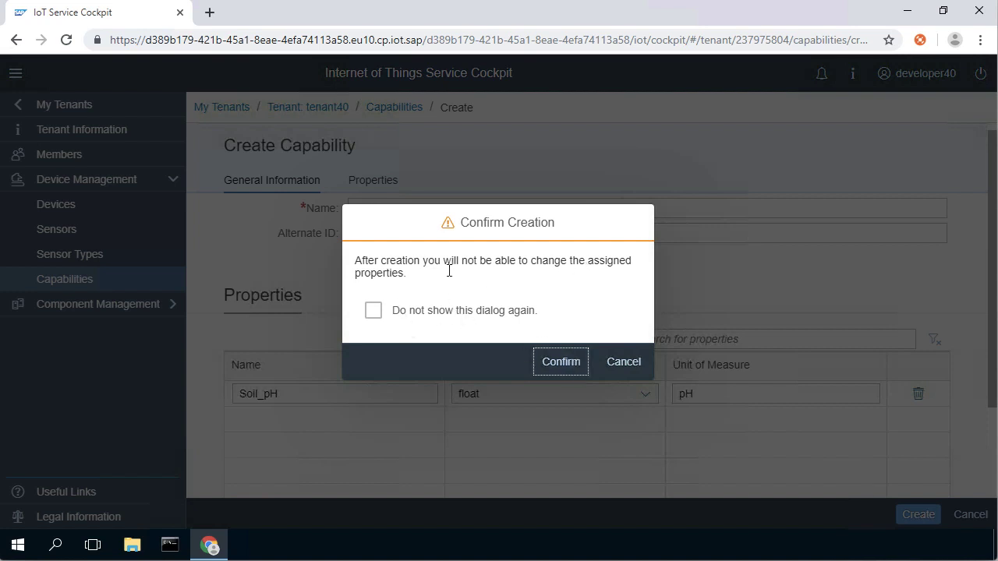
{"action": "left_click", "coordinate": [373, 311]}
{"action": "left_click", "coordinate": [557, 364]}
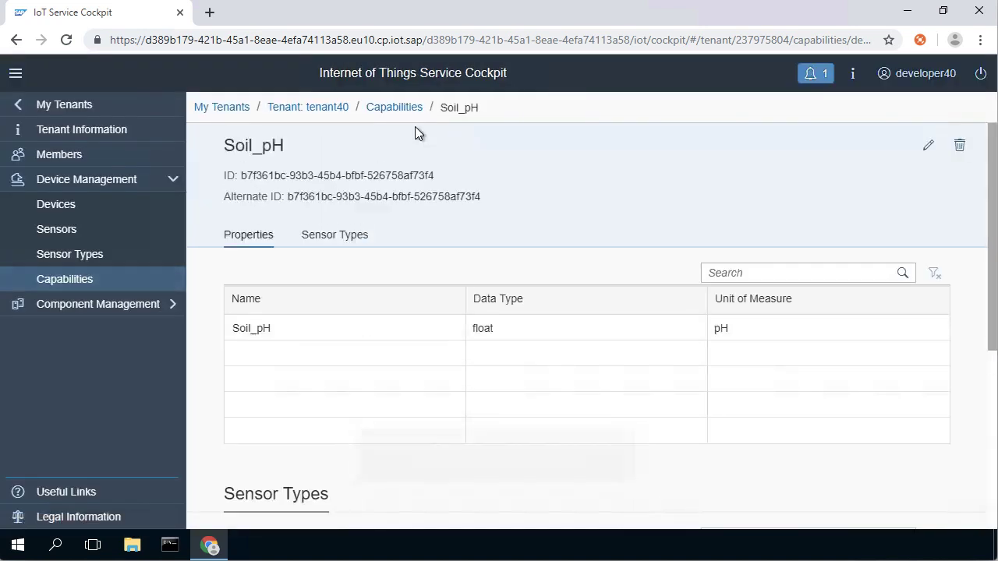
- Return to the capabilities list and clear all notifications
{"action": "left_click", "coordinate": [399, 109]}
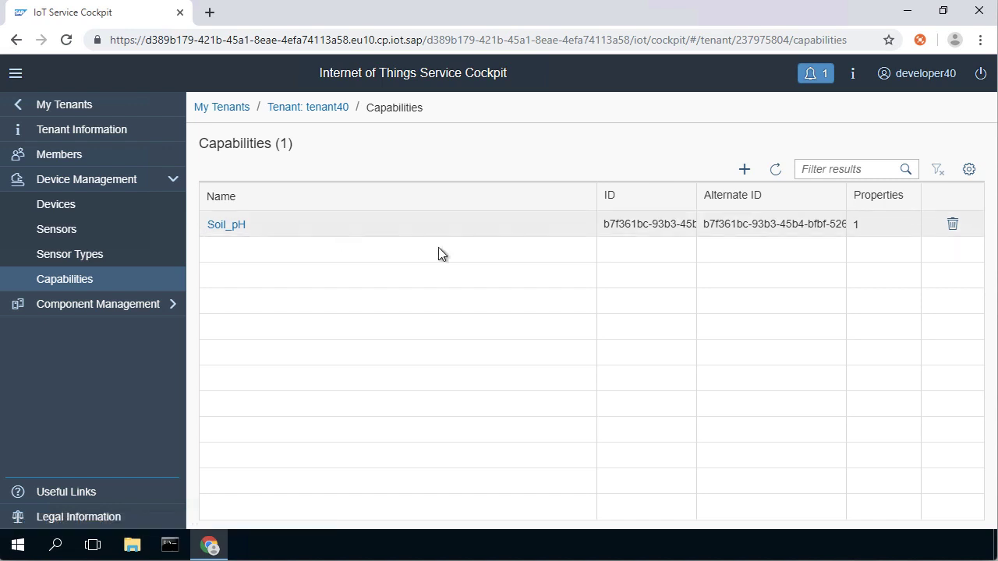
{"action": "left_click", "coordinate": [816, 78]}
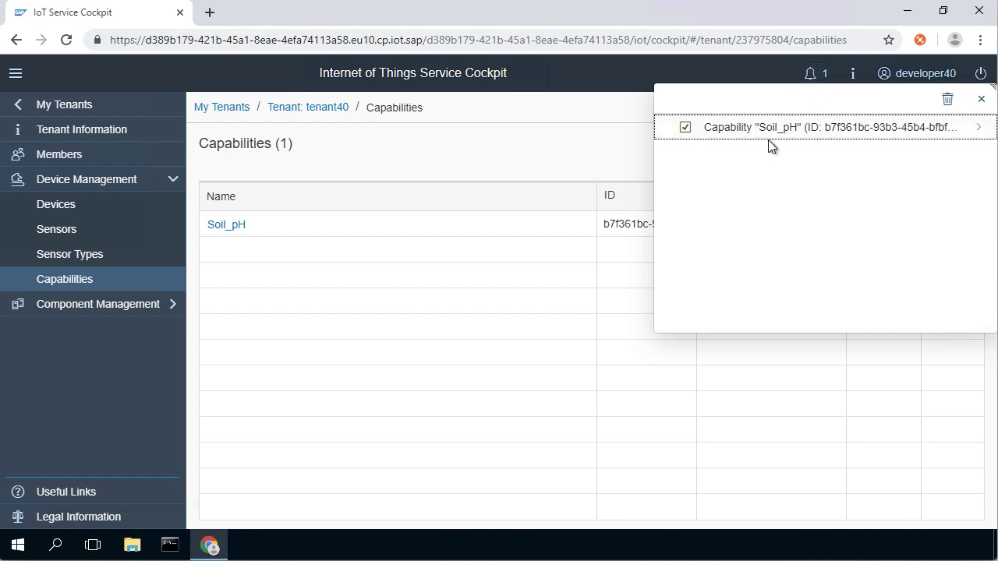
{"action": "left_click", "coordinate": [948, 99]}
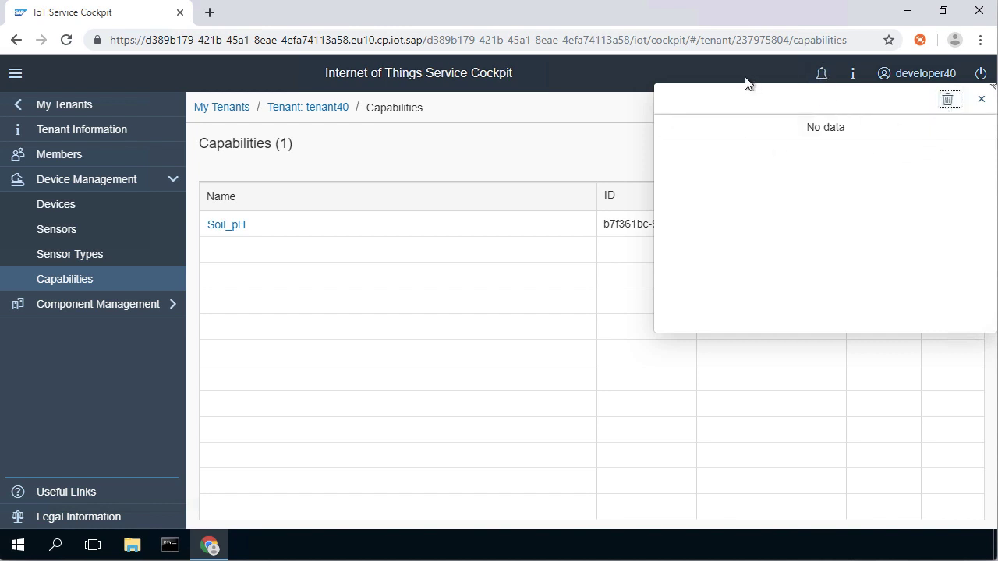
{"action": "left_click", "coordinate": [981, 98]}
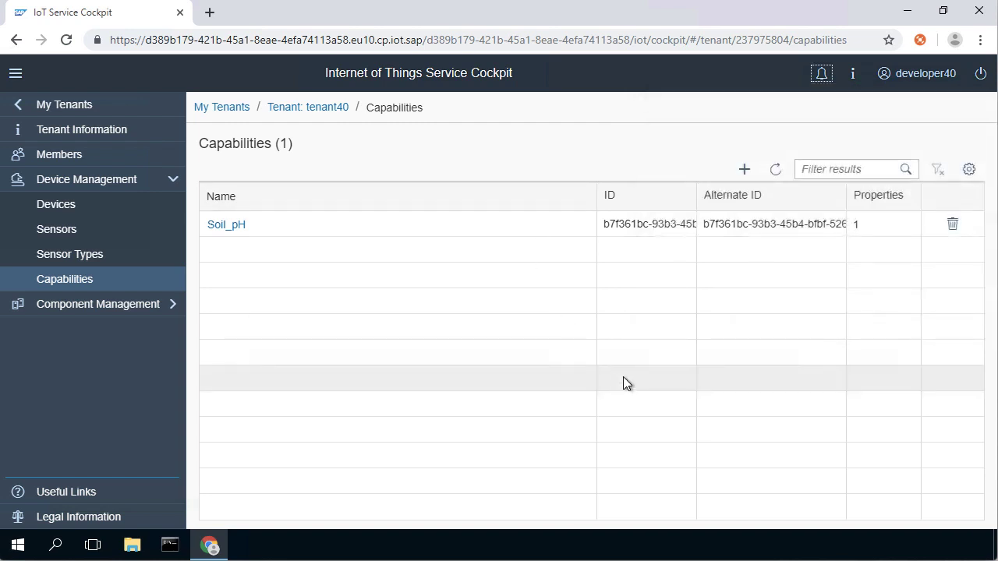
- Narrow the Name column of the capabilities table
{"action": "left_click_drag", "start_coordinate": [598, 202], "coordinate": [399, 199]}
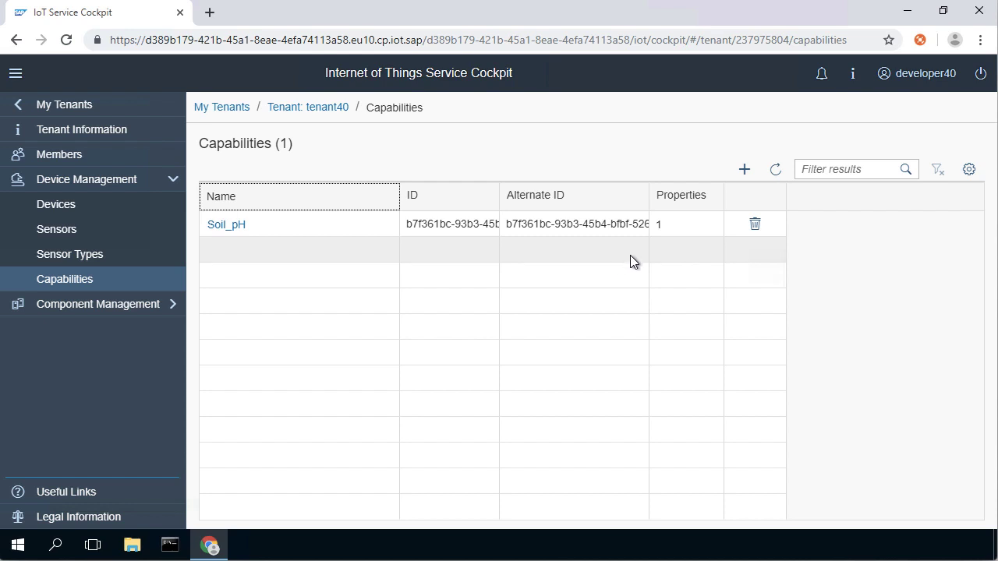
{"action": "left_click", "coordinate": [111, 278]}
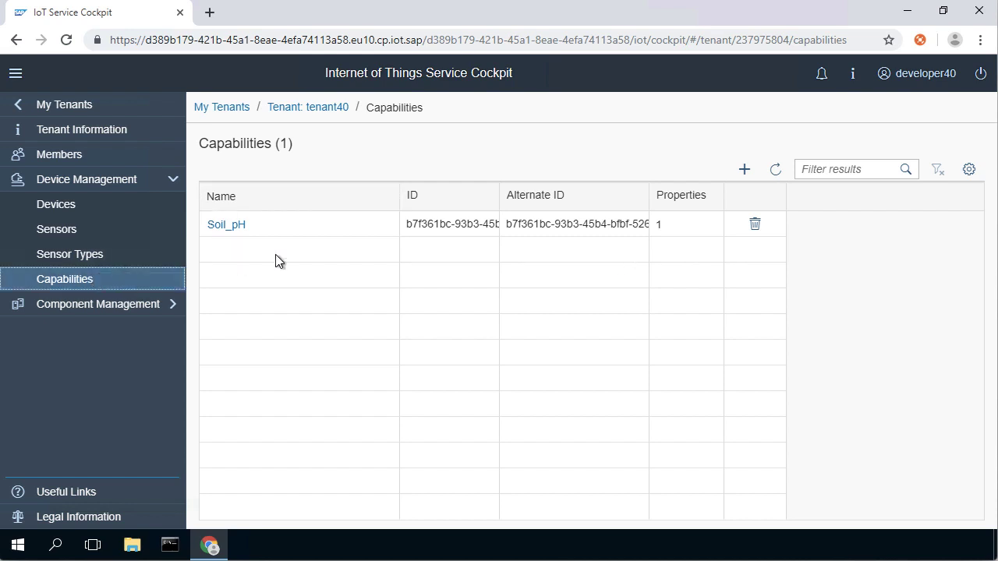
- Create a Soil_Moisture capability with a Soil_Moisture property of data type float and unit %
{"action": "left_click", "coordinate": [744, 170]}
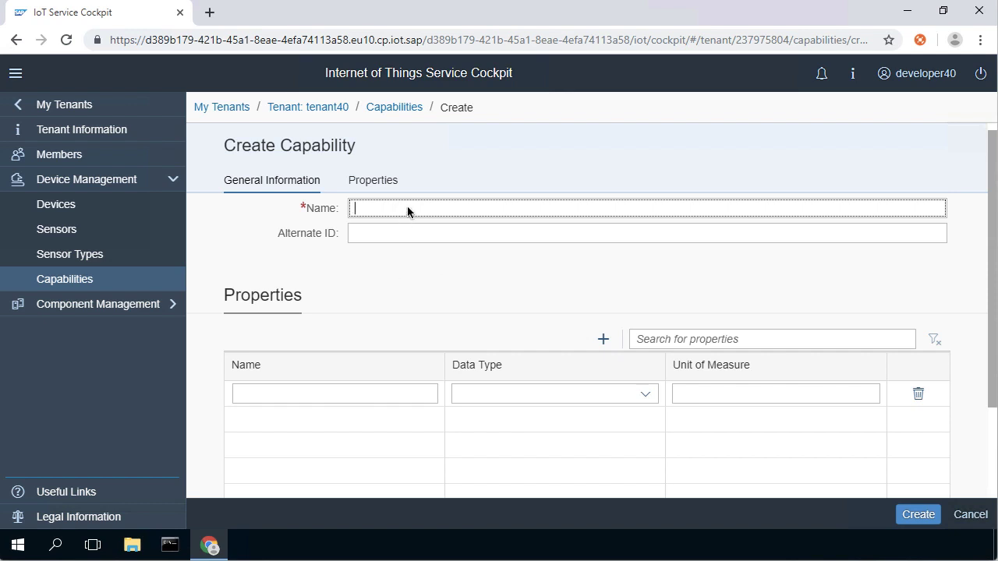
{"action": "type", "text": "Soil_Moisture"}
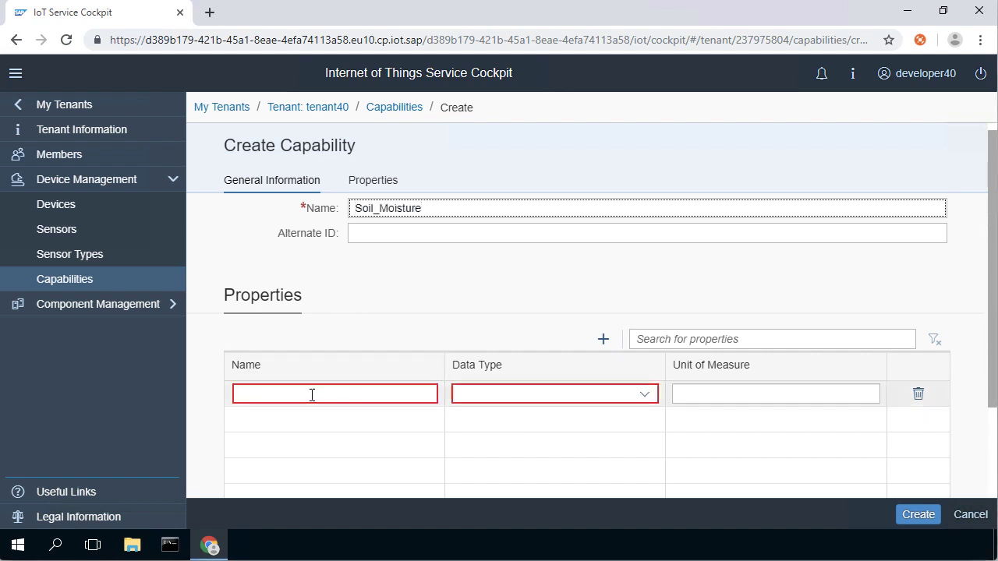
{"action": "left_click", "coordinate": [312, 394]}
{"action": "type", "text": "Soil_Moisture"}
{"action": "left_click", "coordinate": [606, 397]}
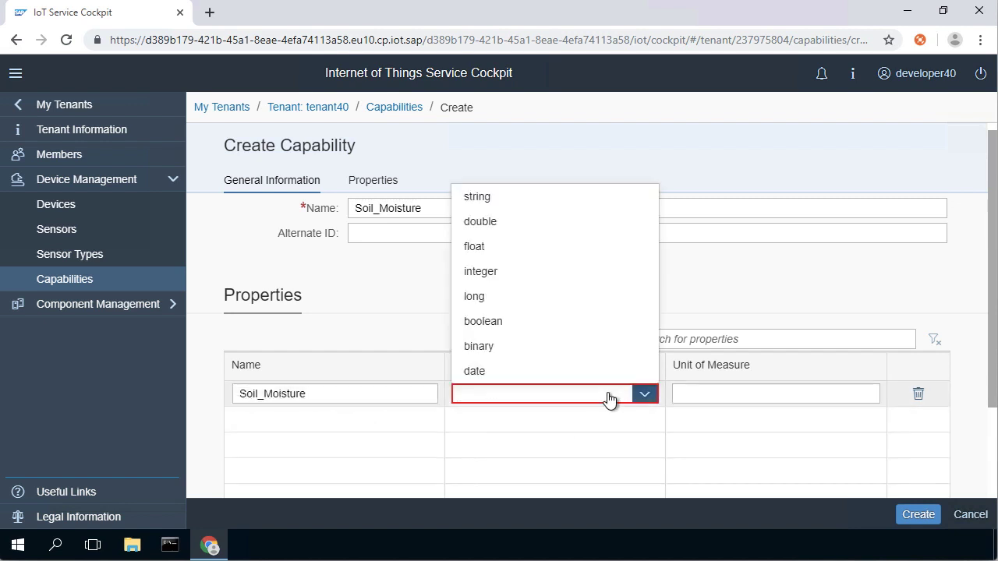
{"action": "left_click", "coordinate": [528, 248]}
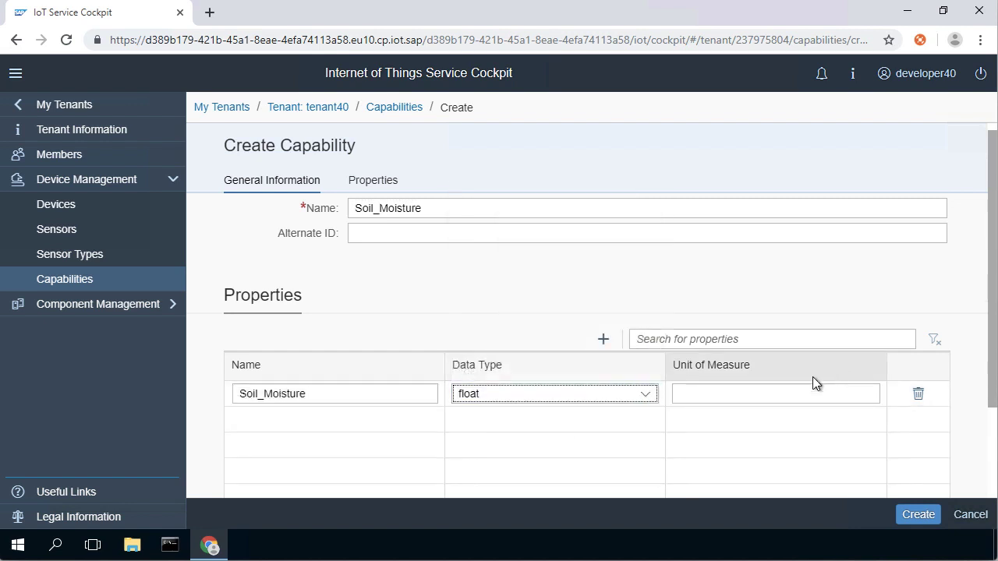
{"action": "left_click", "coordinate": [788, 395]}
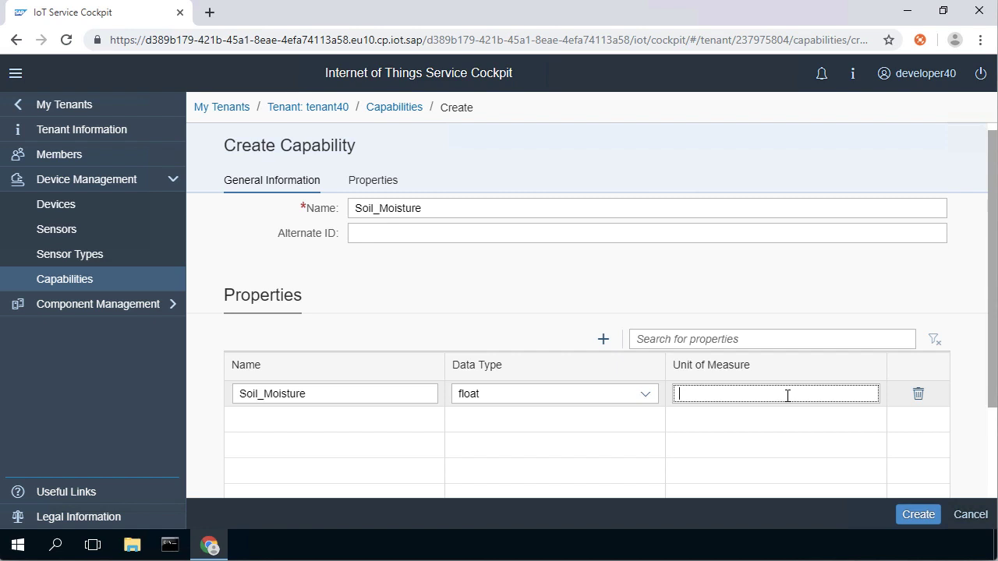
{"action": "type", "text": "%"}
{"action": "left_click", "coordinate": [919, 516]}
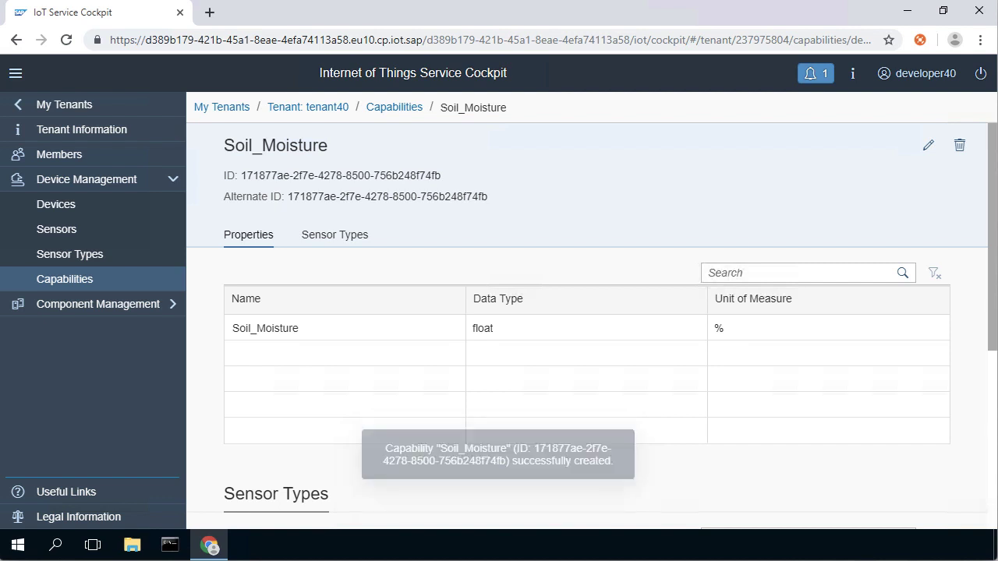
- Open the Soil_Moisture capability from the list and view its sensor types
{"action": "left_click", "coordinate": [81, 281]}
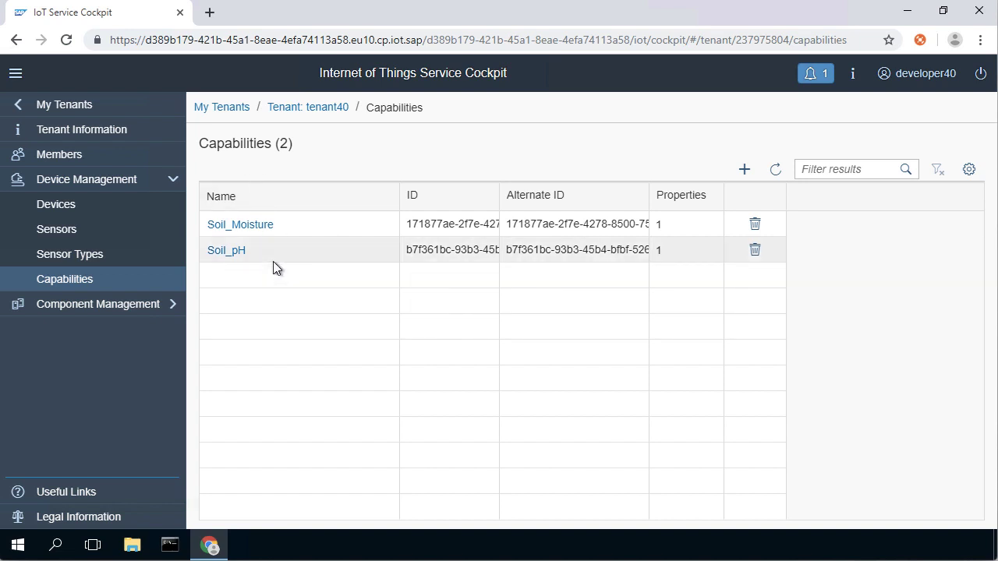
{"action": "left_click", "coordinate": [262, 225]}
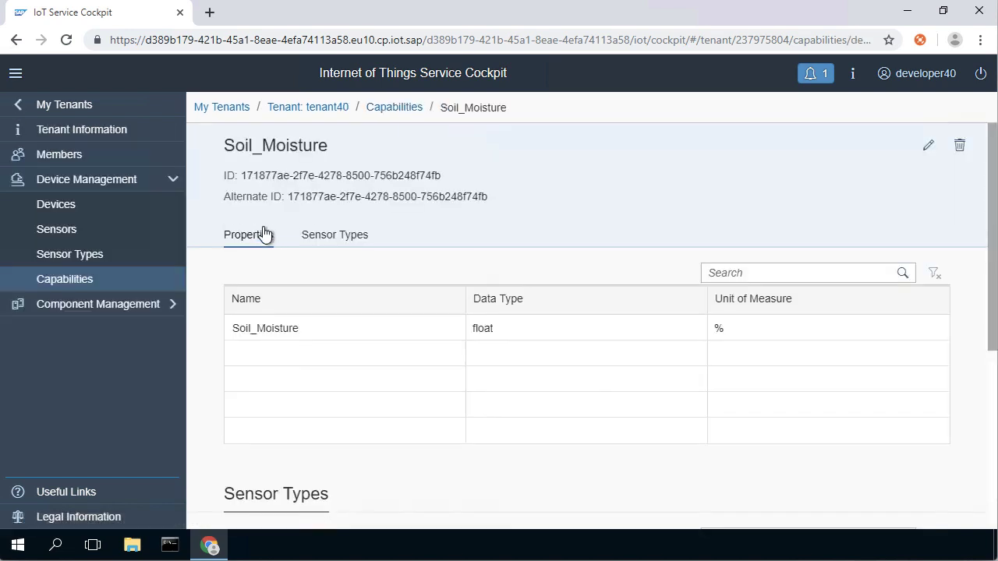
{"action": "left_click", "coordinate": [346, 227]}
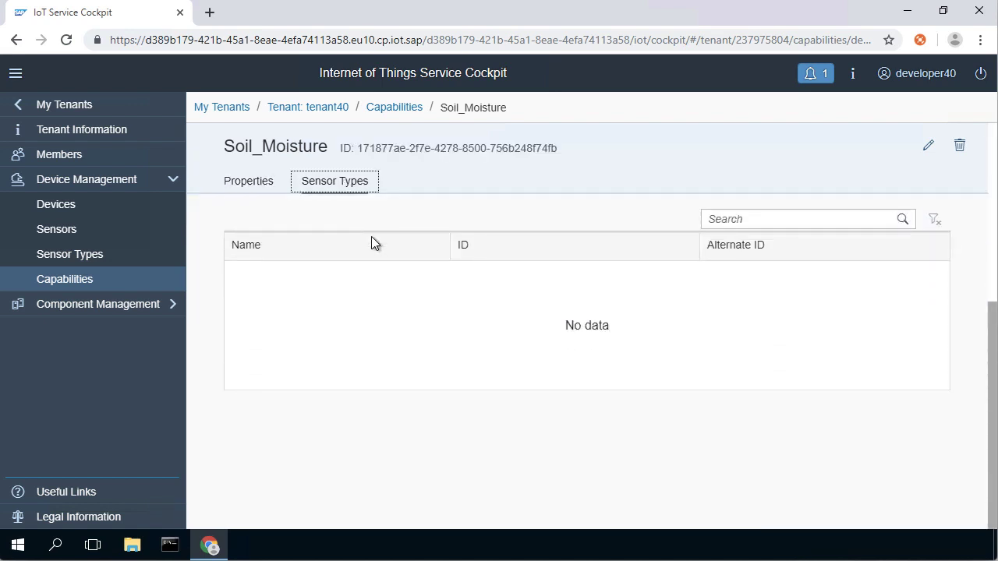
{"action": "scroll", "coordinate": [463, 312], "scroll_direction": "up", "scroll_amount": 1}
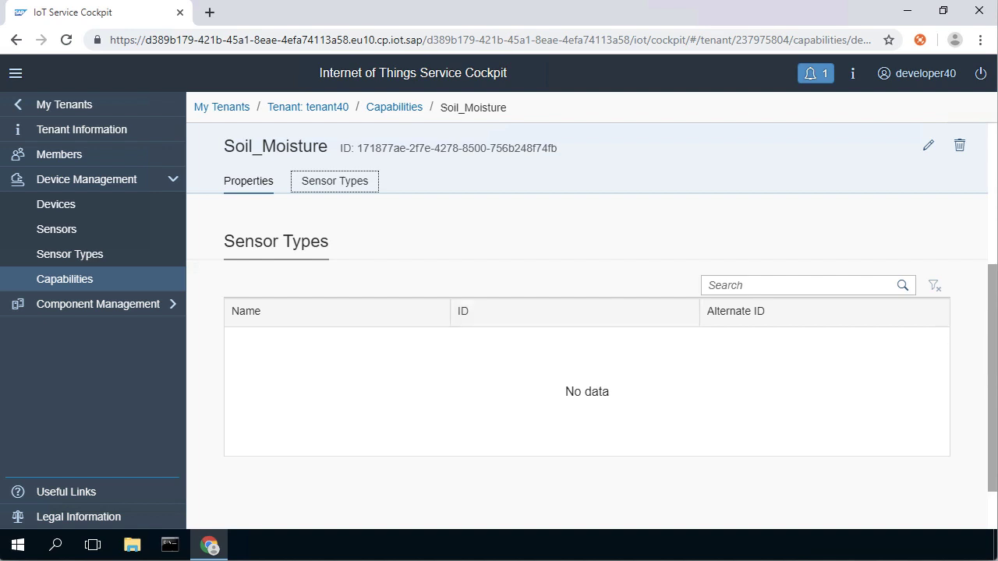
- Start creating a new sensor type named gh_soil_sensor_typ_40
{"action": "left_click", "coordinate": [114, 257]}
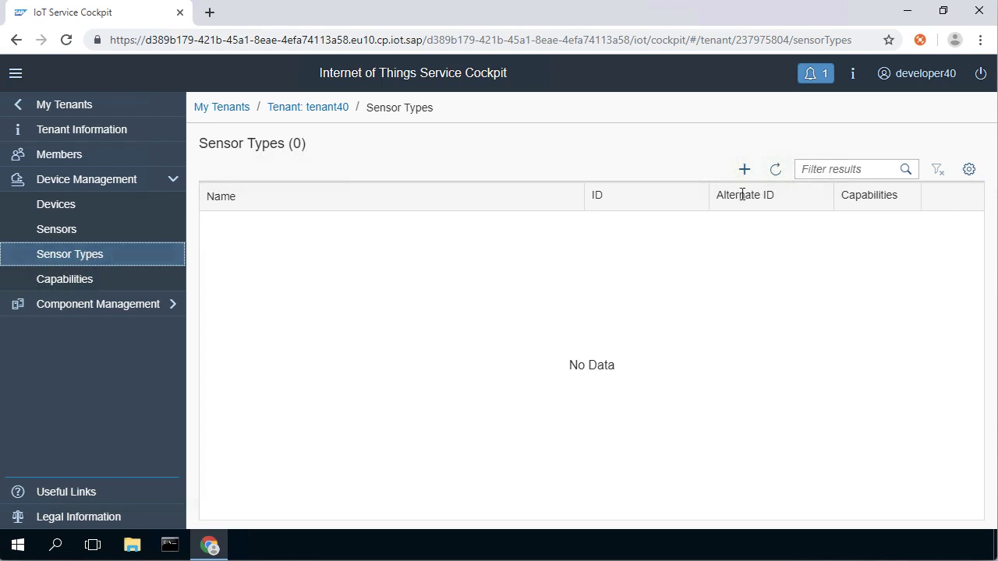
{"action": "left_click", "coordinate": [744, 169]}
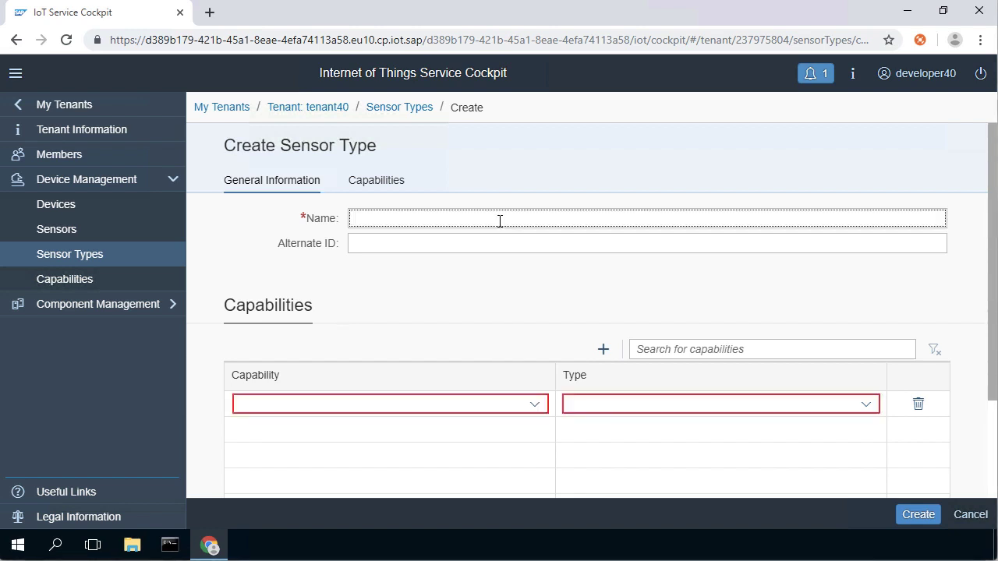
{"action": "type", "text": "gh_soil_sensor_typ_"}
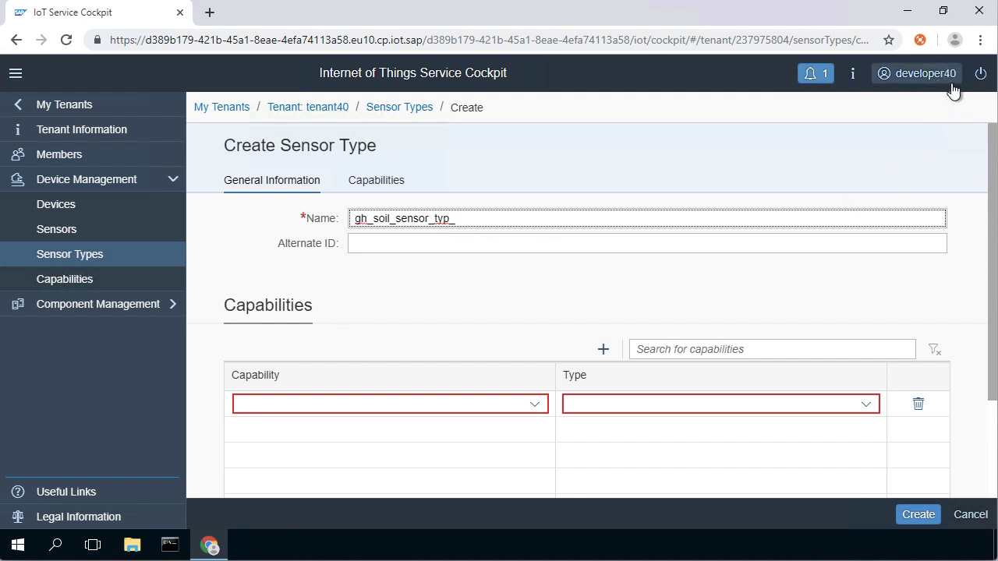
{"action": "type", "text": "40"}
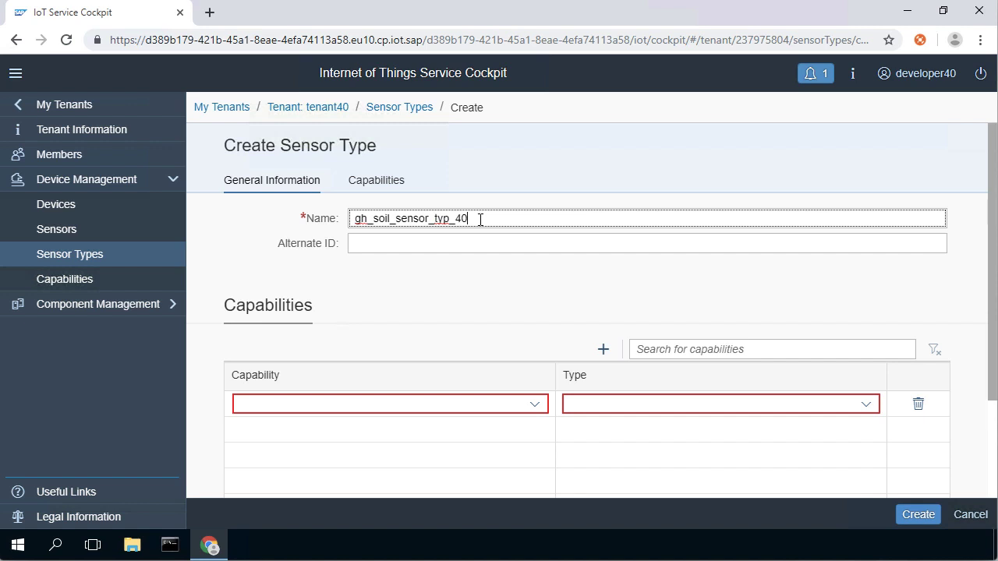
- Add Soil_pH and Soil_Moisture as measure capabilities and create the sensor type
{"action": "left_click", "coordinate": [535, 407]}
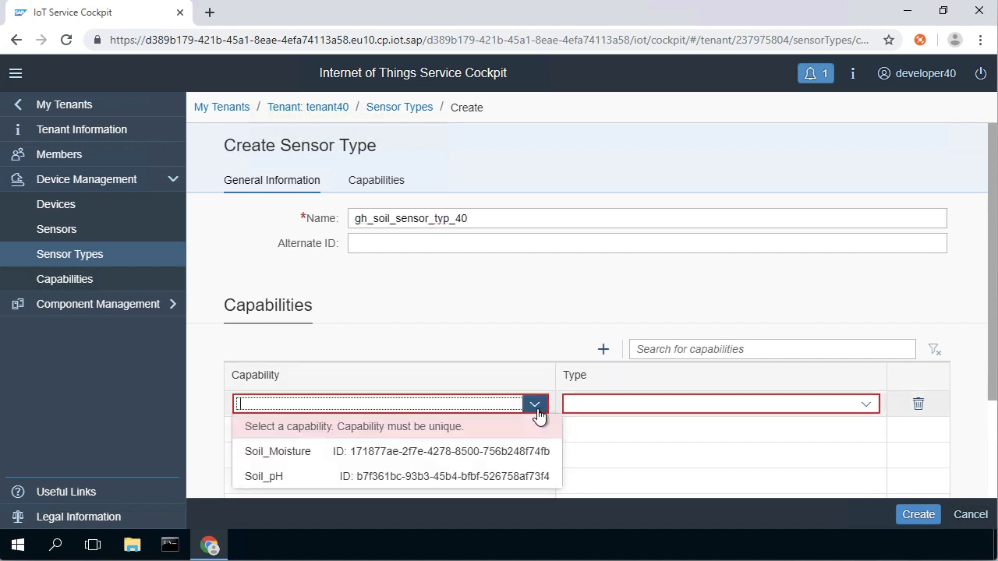
{"action": "left_click", "coordinate": [422, 480]}
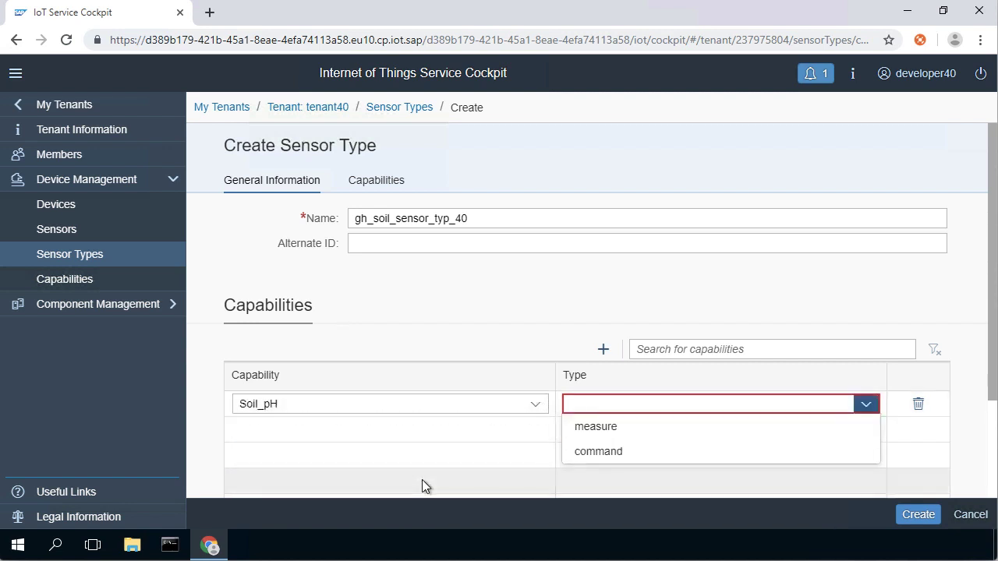
{"action": "left_click", "coordinate": [728, 431]}
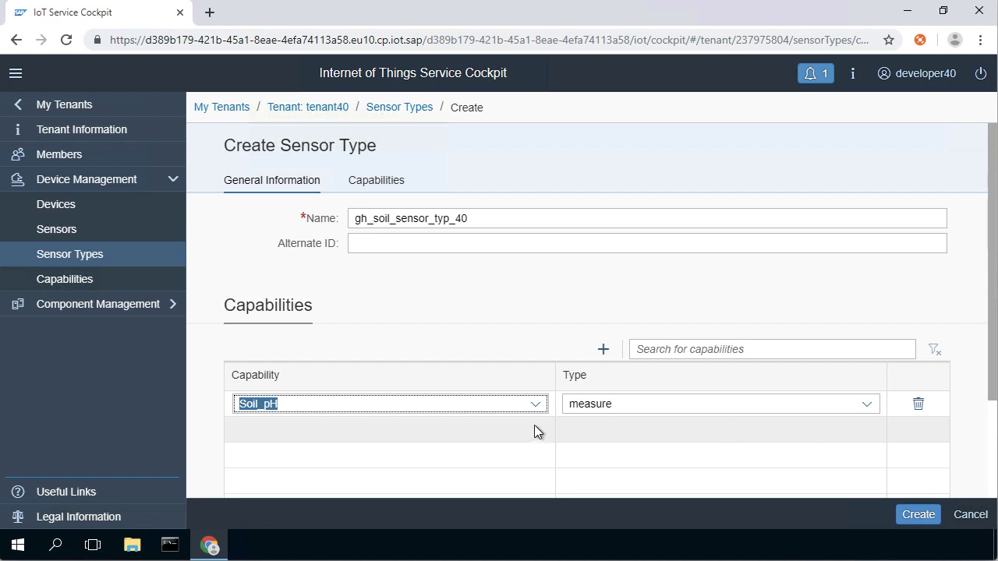
{"action": "left_click", "coordinate": [602, 349]}
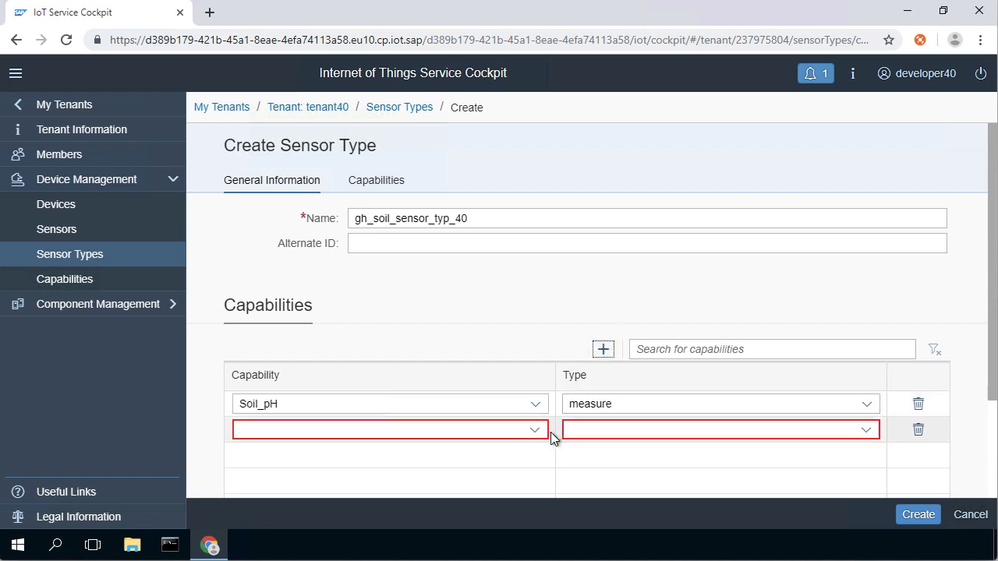
{"action": "left_click", "coordinate": [534, 431]}
{"action": "left_click", "coordinate": [462, 478]}
{"action": "left_click", "coordinate": [776, 429]}
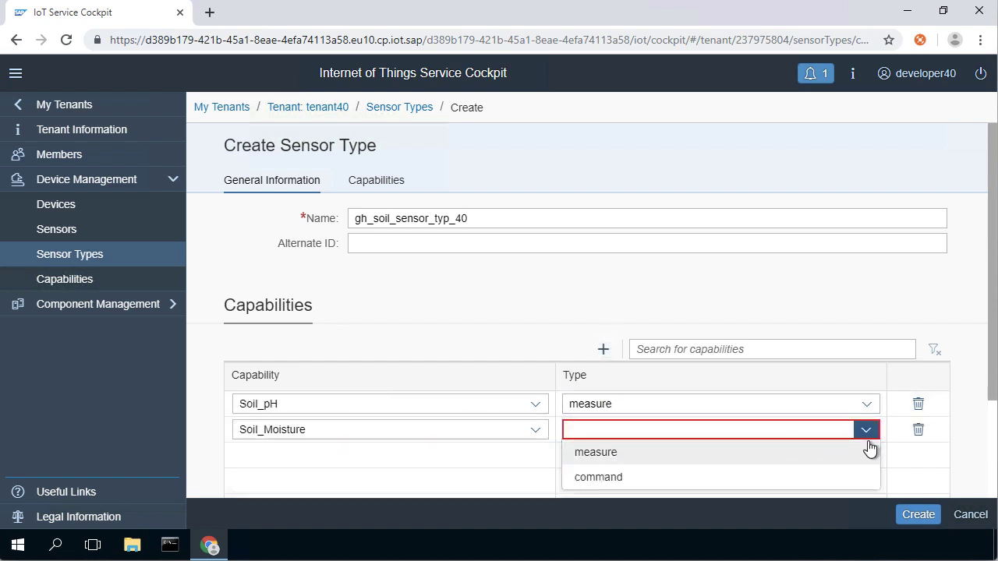
{"action": "left_click", "coordinate": [773, 458]}
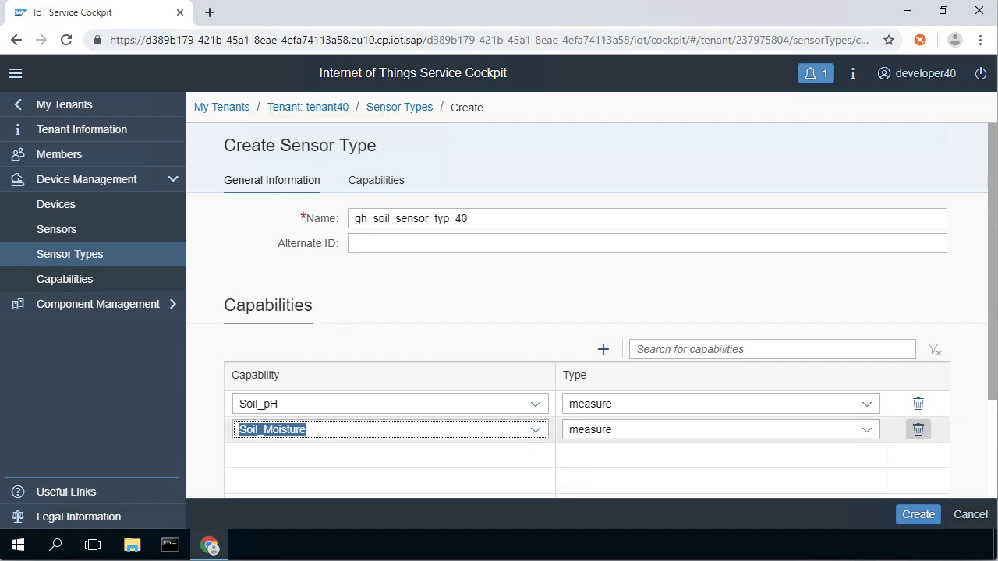
{"action": "left_click", "coordinate": [914, 515]}
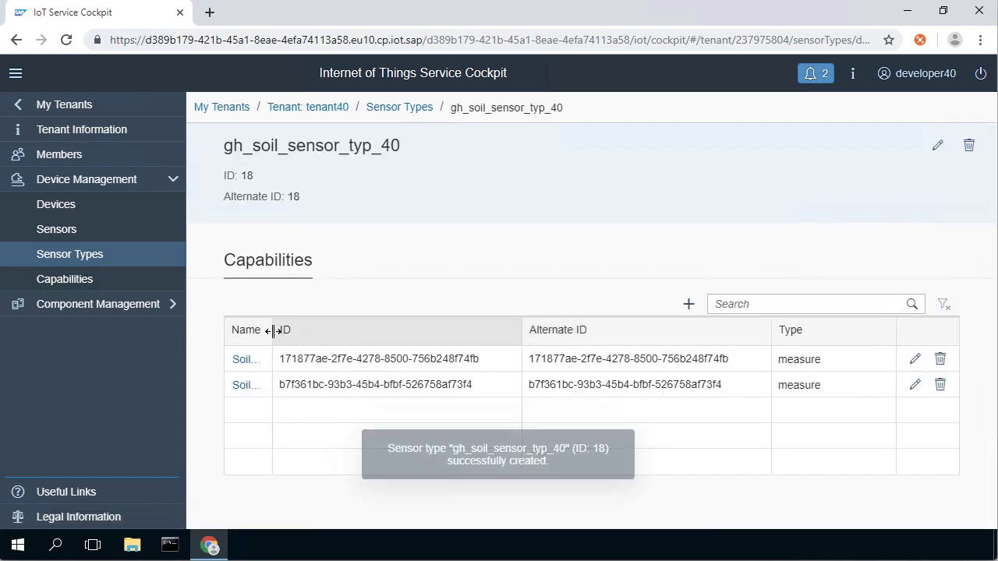
- Clear all notifications
{"action": "left_click", "coordinate": [15, 72]}
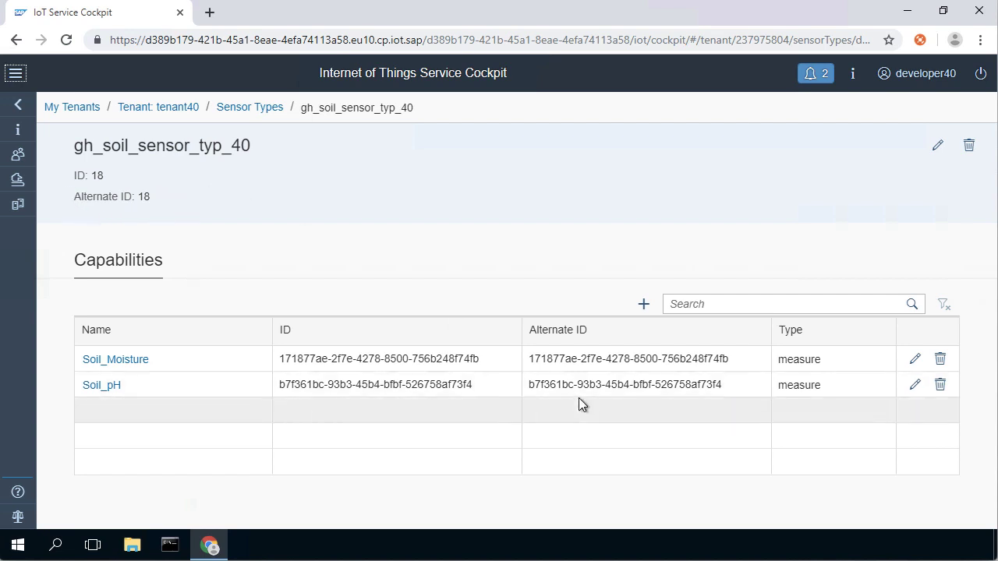
{"action": "left_click", "coordinate": [16, 73]}
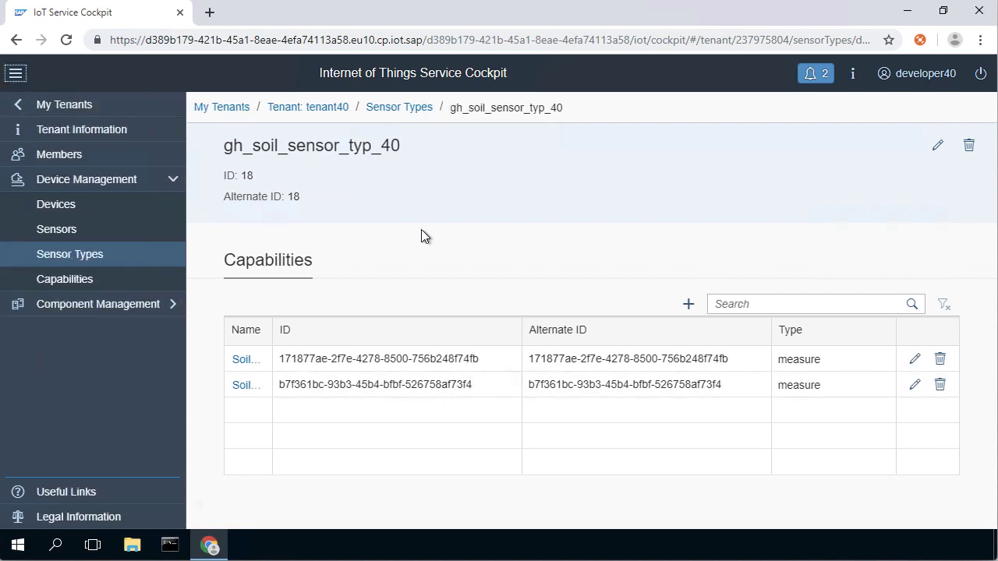
{"action": "left_click", "coordinate": [815, 73]}
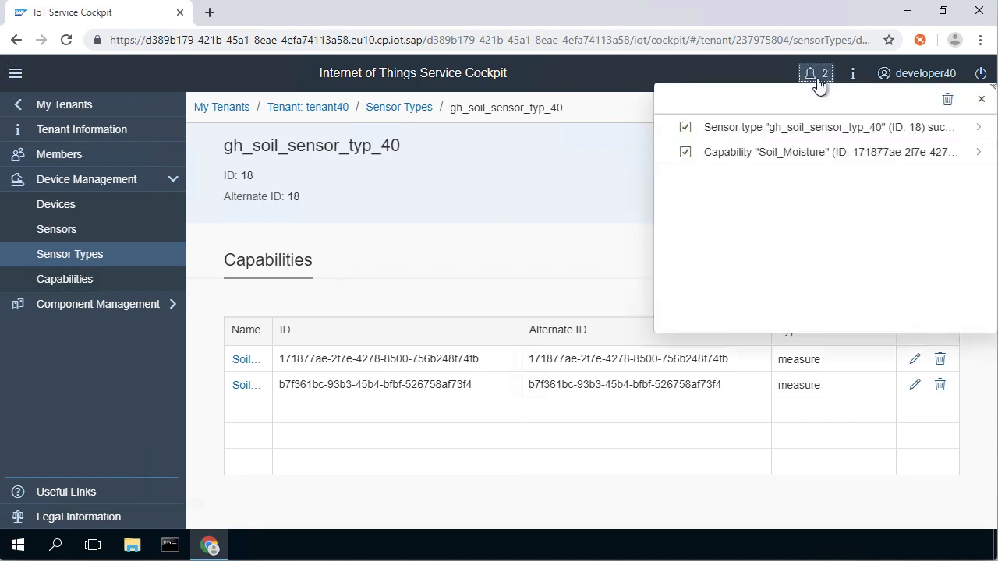
{"action": "left_click", "coordinate": [946, 102]}
{"action": "left_click", "coordinate": [981, 99]}
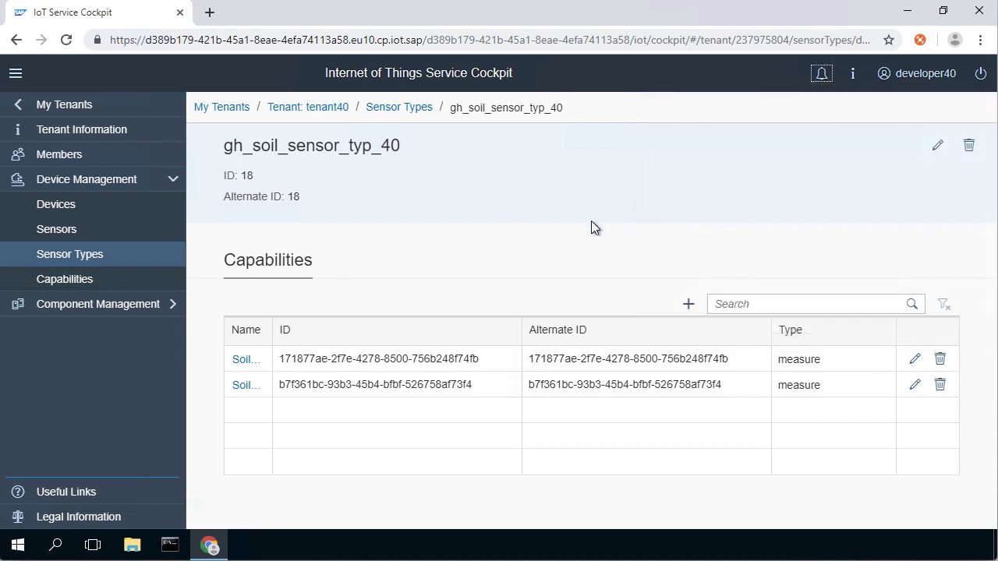